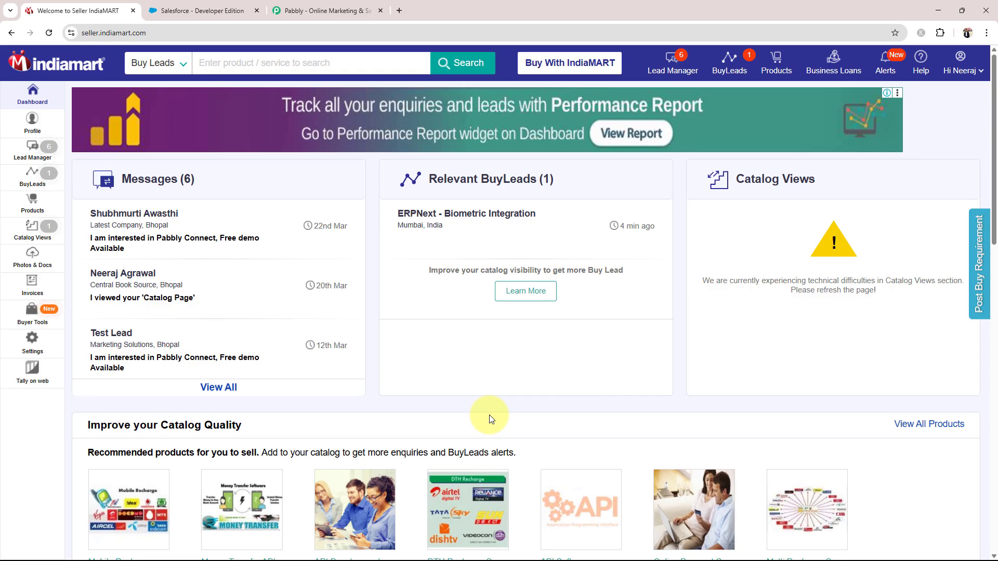
Step: Dismiss the discount popup, sign in to Pabbly, and open Pabbly Connect in a new tab
left_click(291, 7)
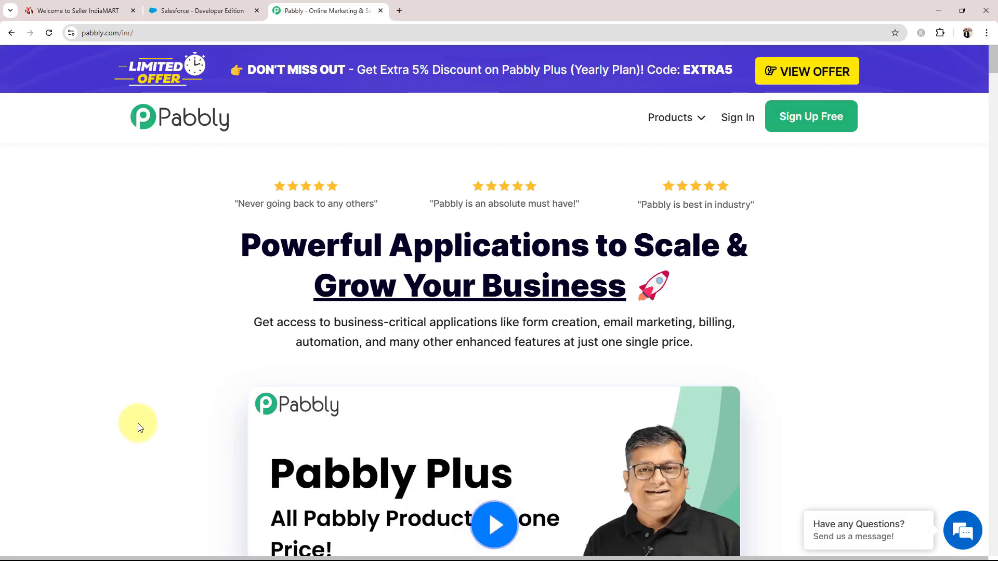
mouse_move(80, 35)
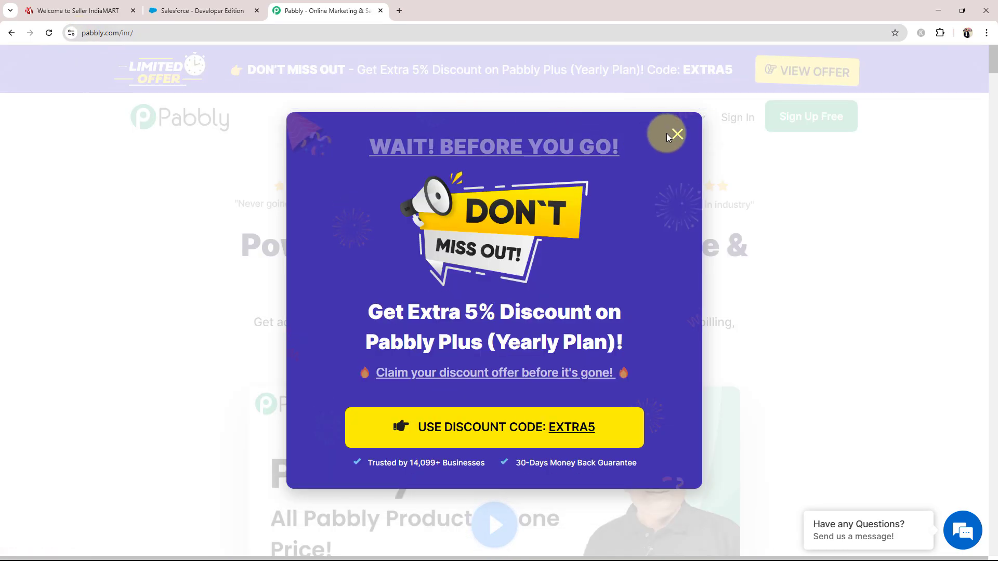
left_click(676, 135)
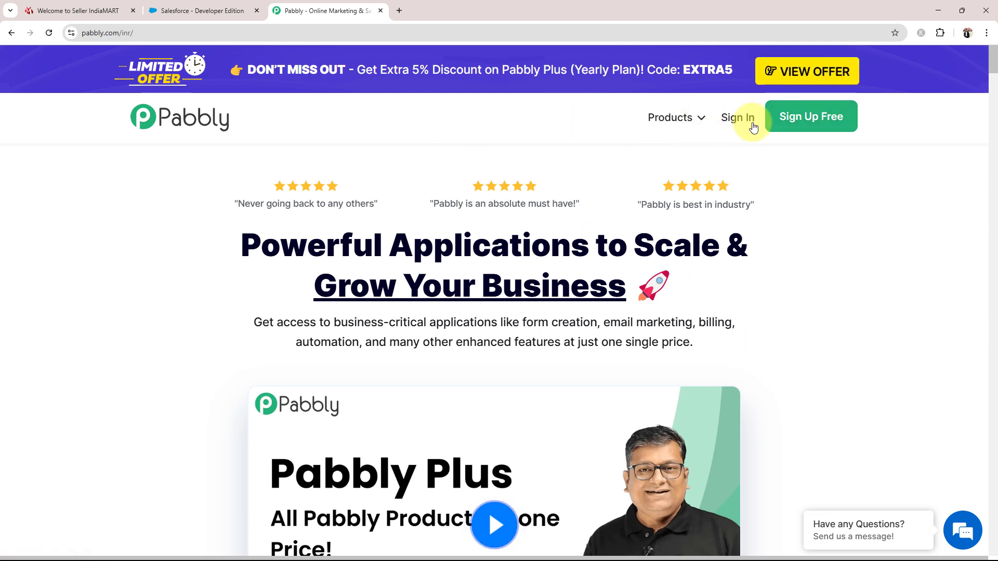
left_click(737, 117)
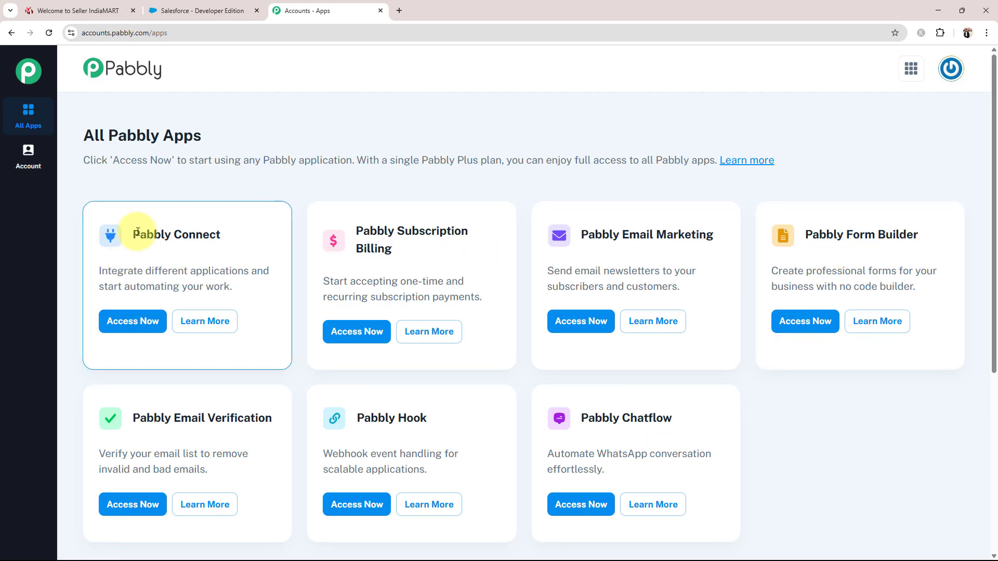
left_click_drag(136, 234, 263, 229)
left_click(132, 320)
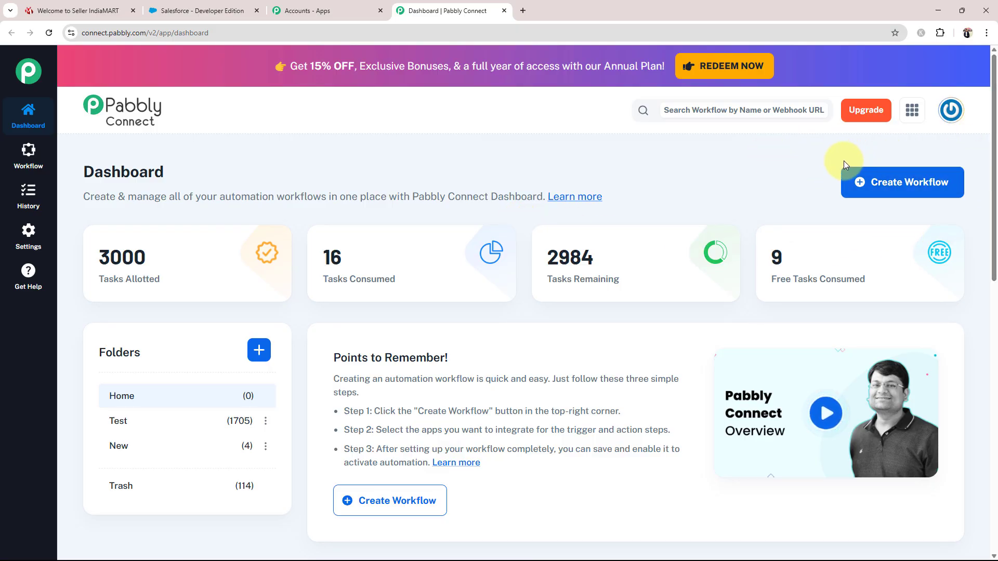
Step: Create the workflow 'Add IndiaMART Leads / Enquiries to Salesforce for Auto Spare Parts Business' in folder Home
left_click(894, 181)
left_click_drag(414, 270, 336, 282)
key("BackSpace")
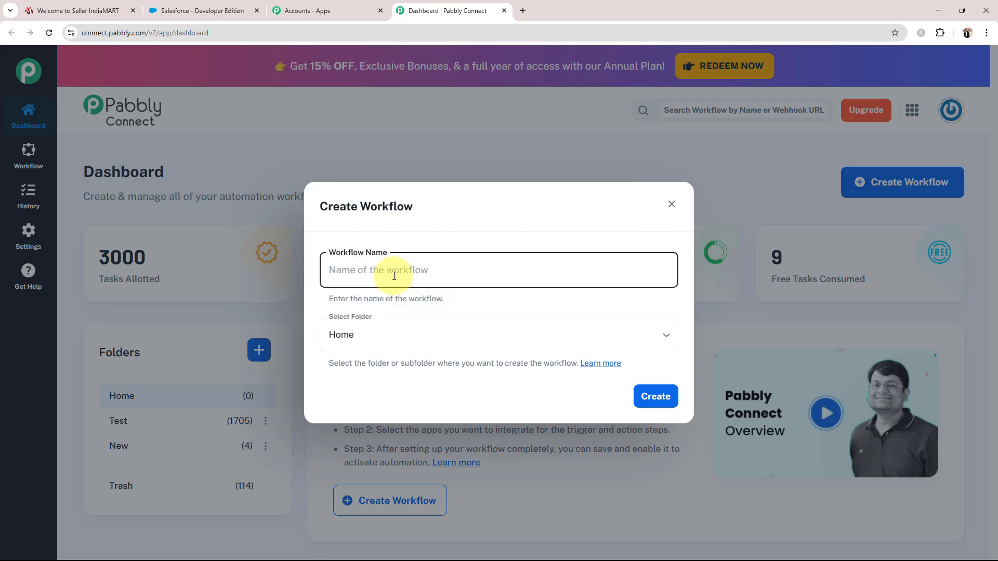
type("Add IndiaMART Leads / Enquiries to Salesforce for Auto Spare Parts Business")
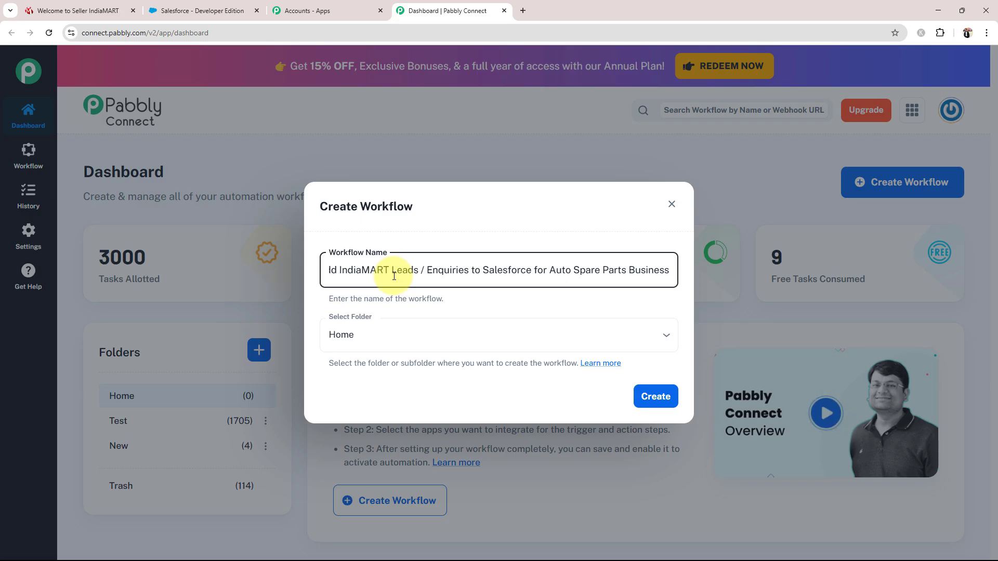
left_click(666, 335)
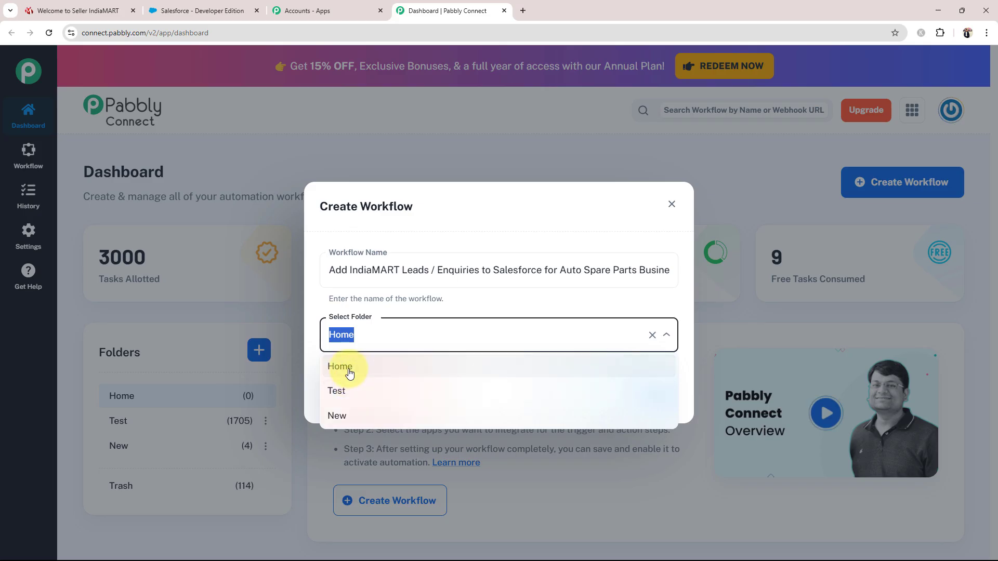
left_click(345, 370)
left_click(656, 397)
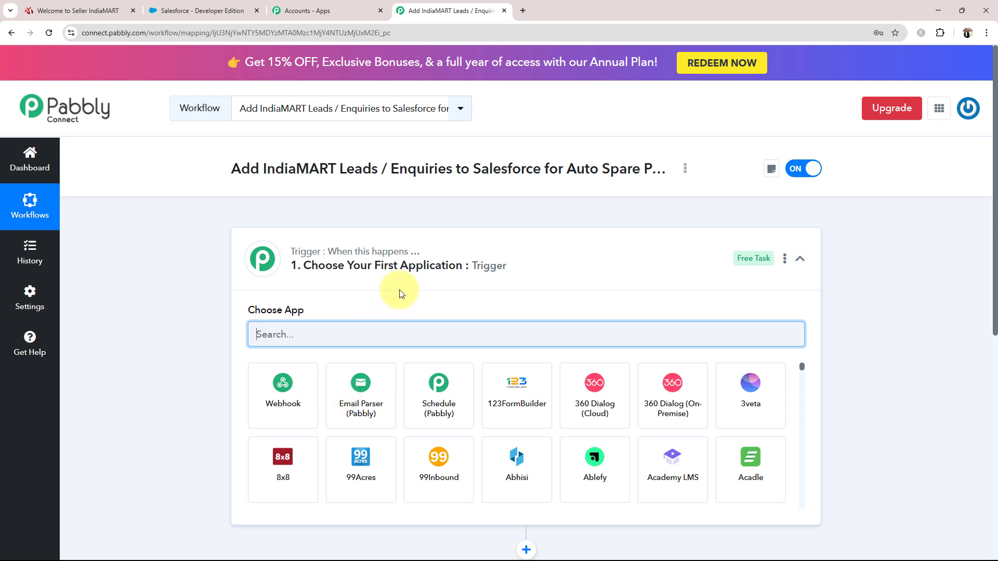
Step: Set the trigger app to IndiaMART with New Leads as the trigger event
left_click(432, 263)
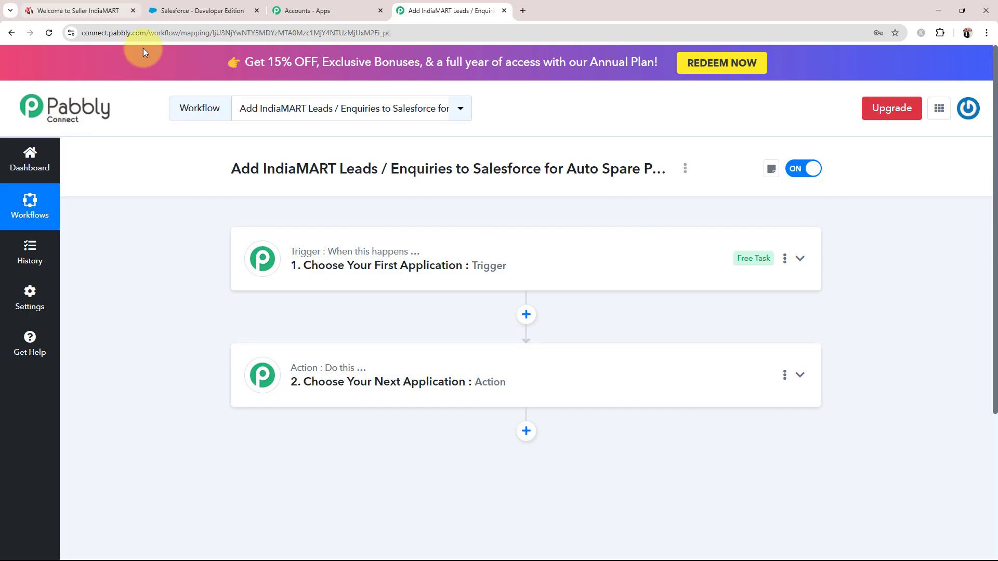
left_click(208, 11)
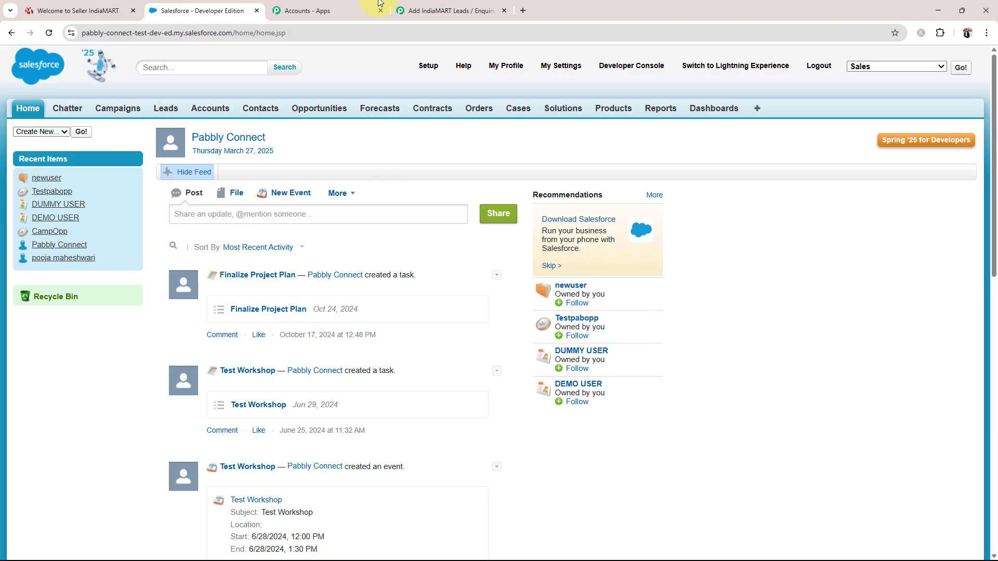
left_click(410, 11)
left_click(312, 283)
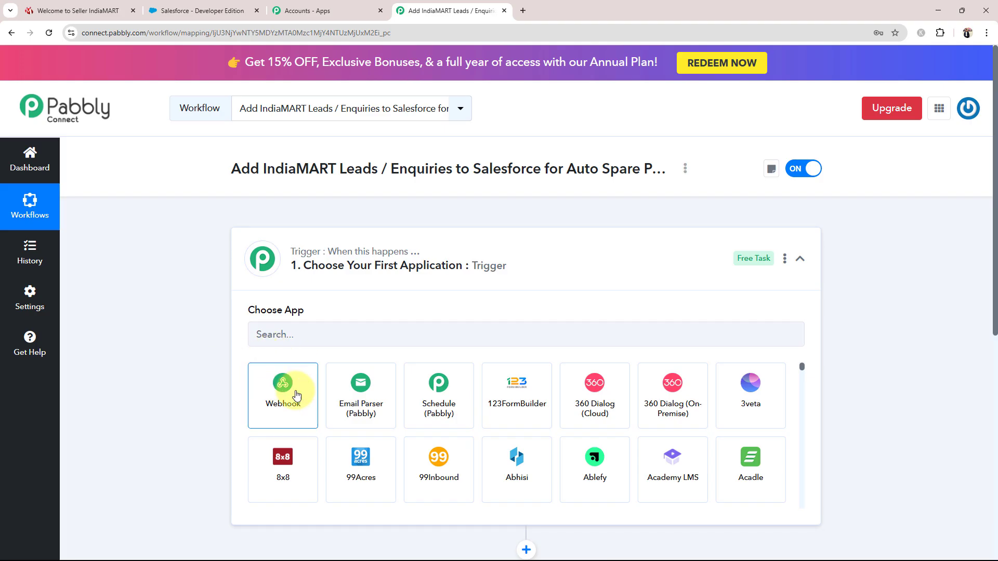
left_click(304, 341)
type("India")
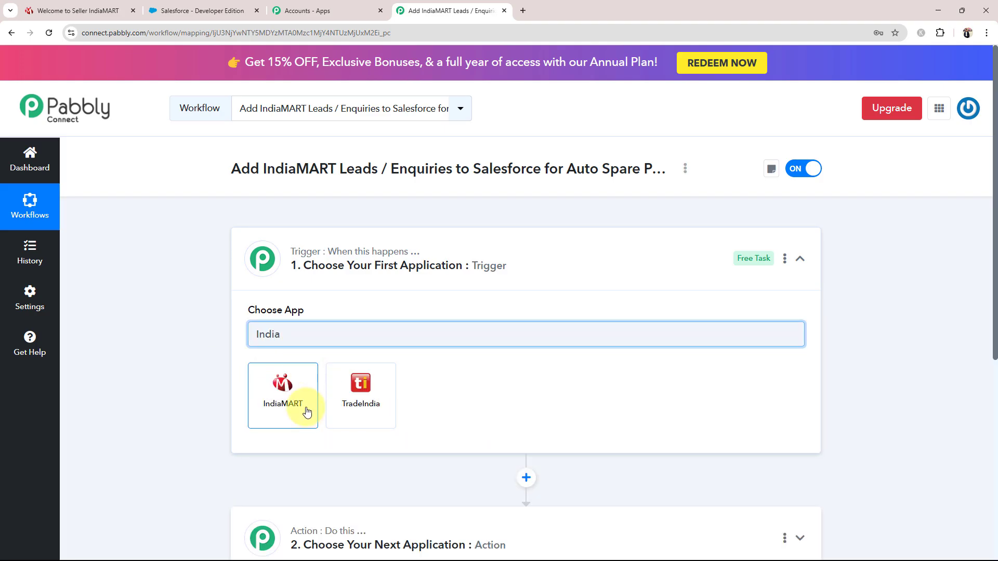
left_click(305, 409)
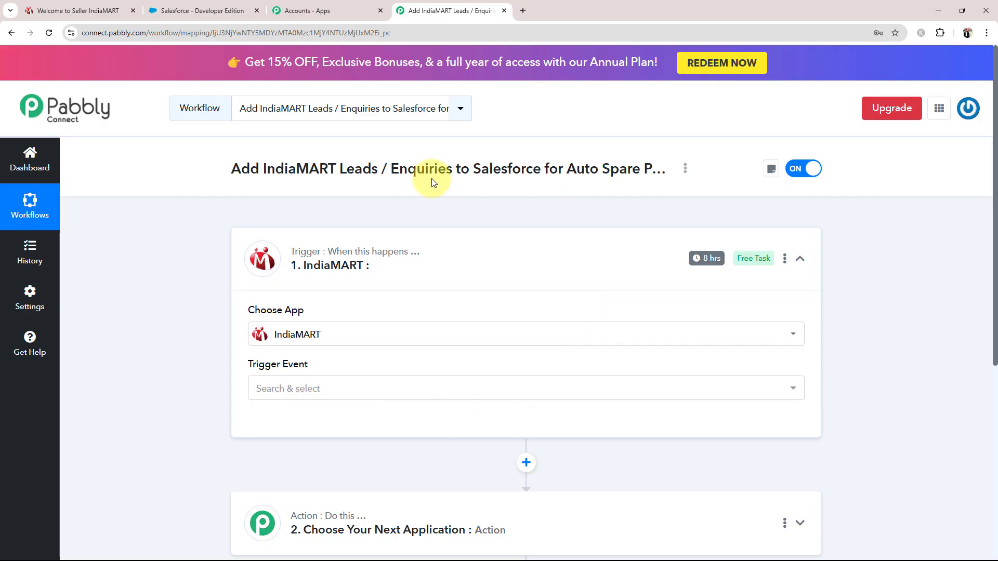
left_click(288, 398)
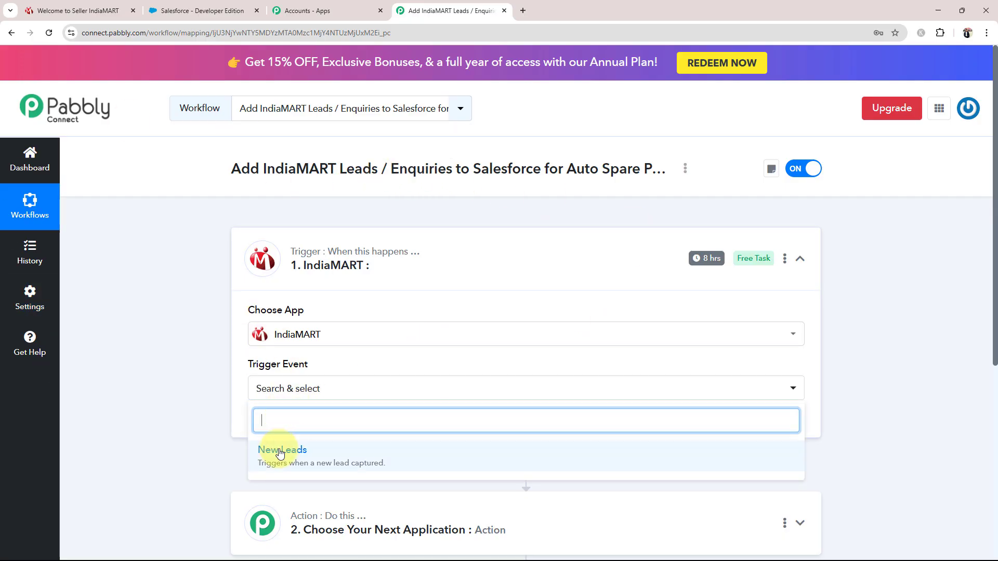
left_click(279, 453)
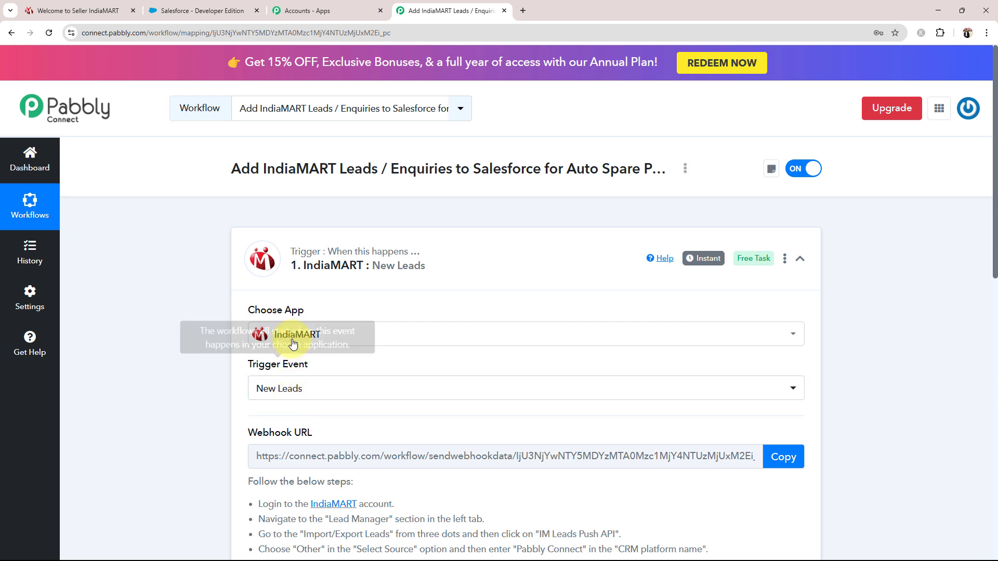
left_click(494, 240)
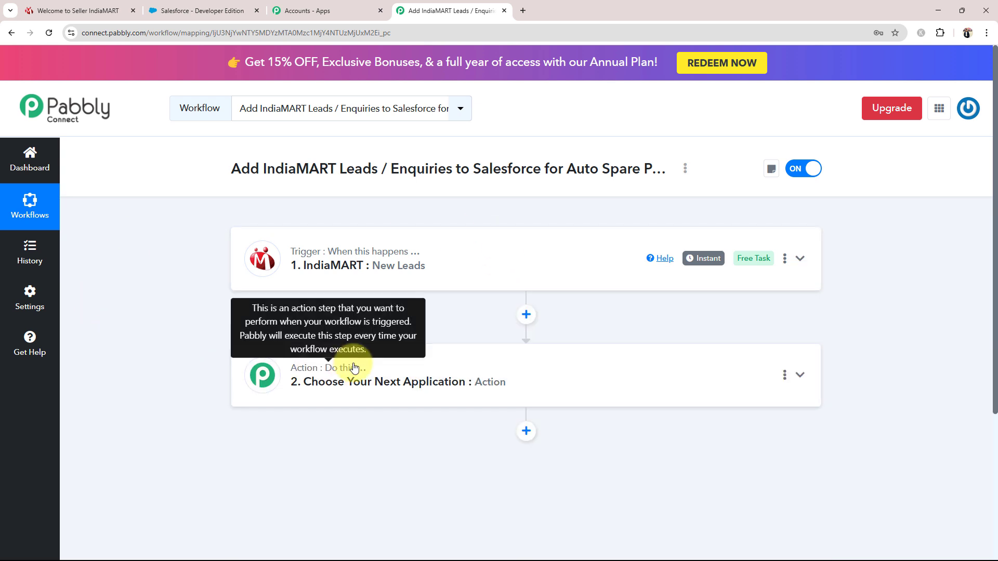
Step: Choose Salesforce as the action app with Create Record as the action event
left_click(407, 371)
left_click(266, 270)
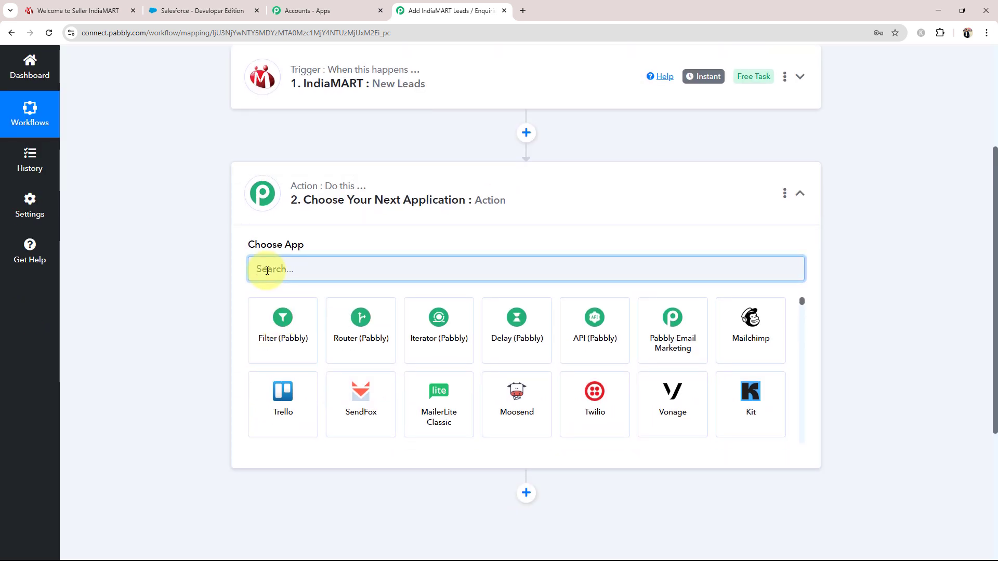
type("Sale")
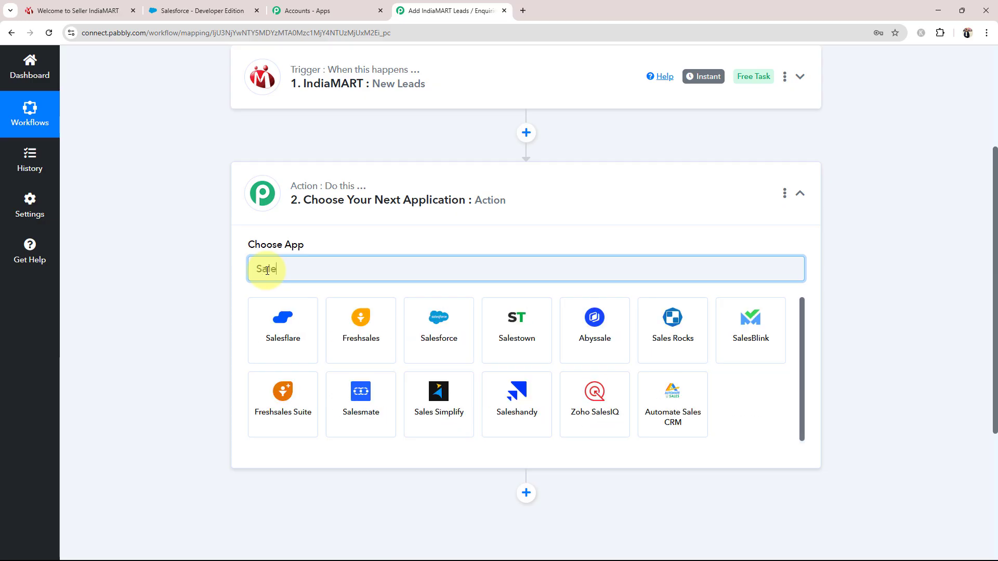
type("sforce")
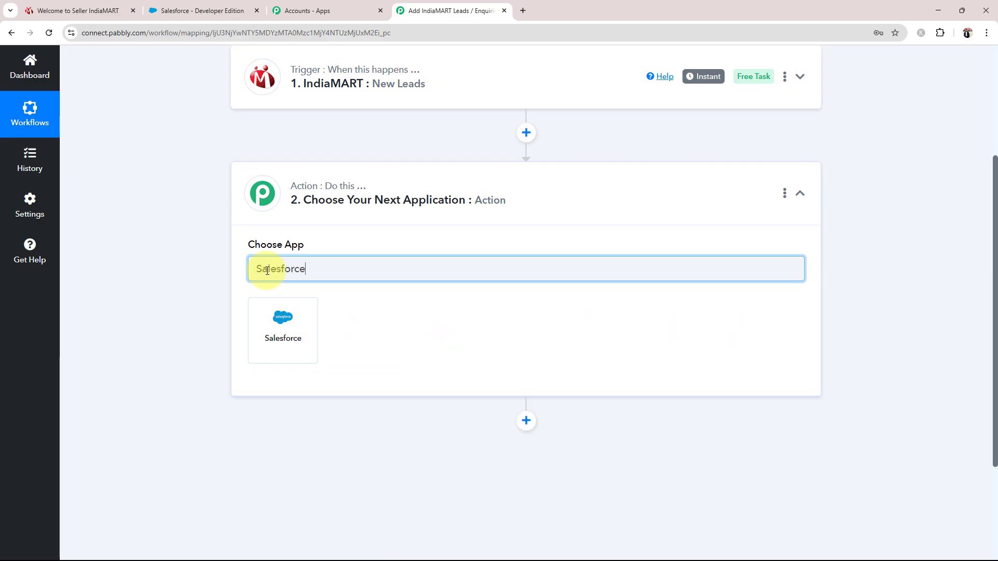
left_click(267, 331)
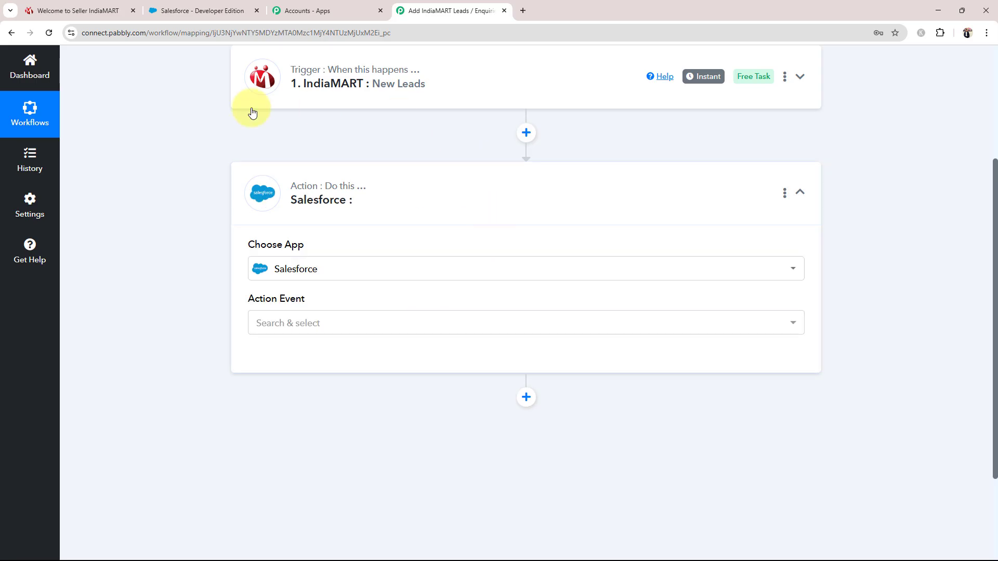
left_click(279, 322)
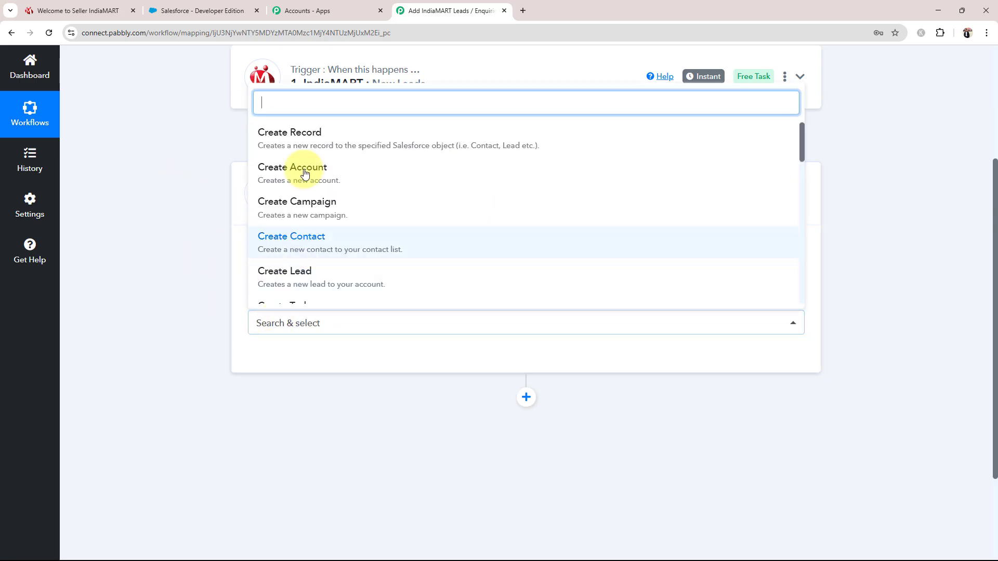
left_click(305, 138)
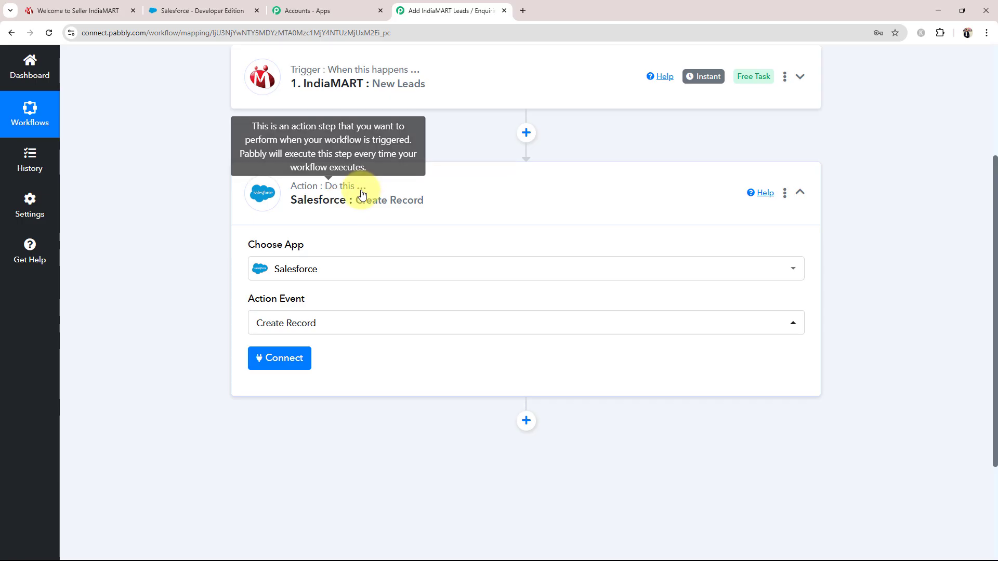
left_click(346, 198)
scroll(266, 292, "up", 4)
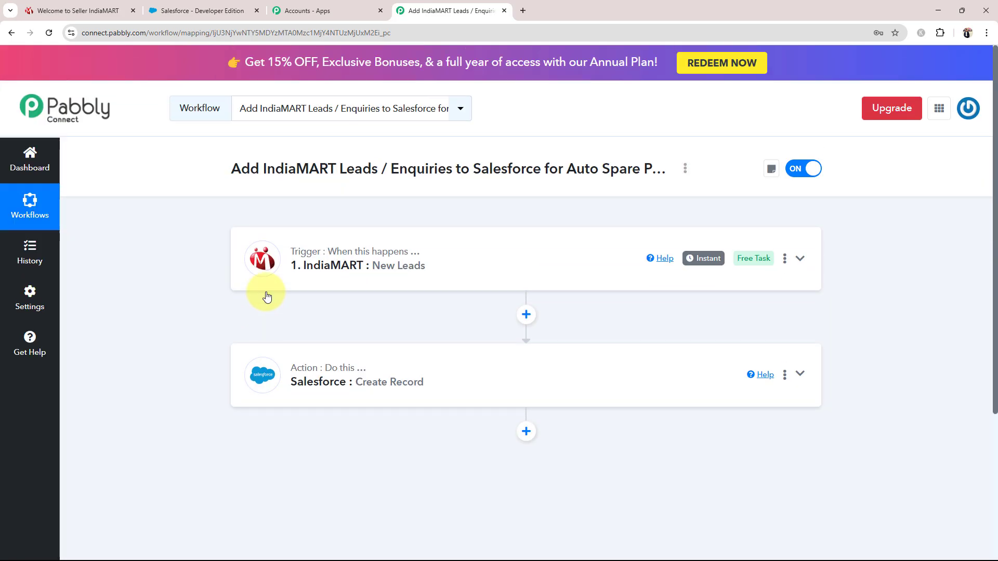
Step: Copy the webhook URL from the IndiaMART trigger step
left_click(170, 5)
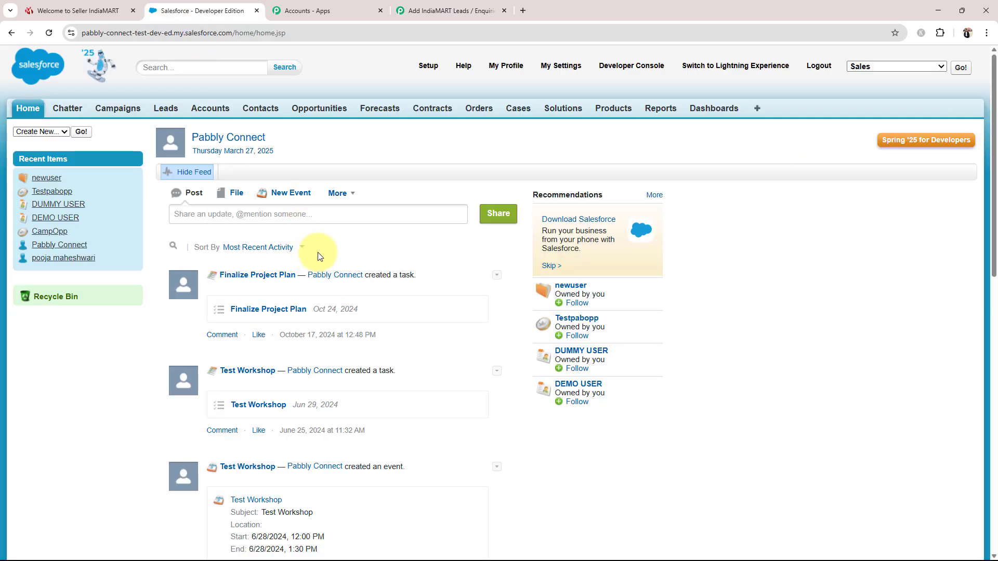
left_click(423, 10)
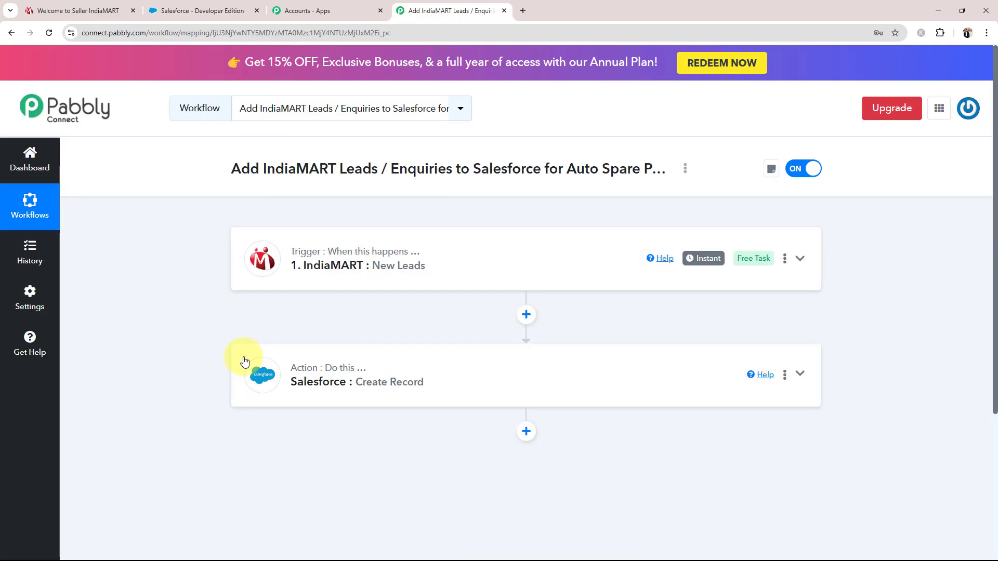
left_click(357, 278)
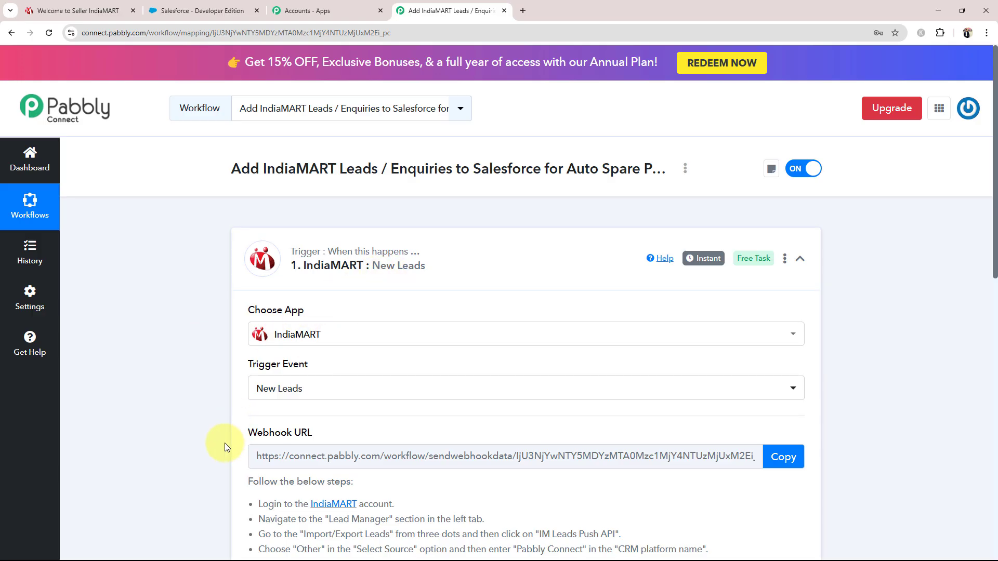
scroll(208, 468, "down", 3)
scroll(199, 482, "down", 3)
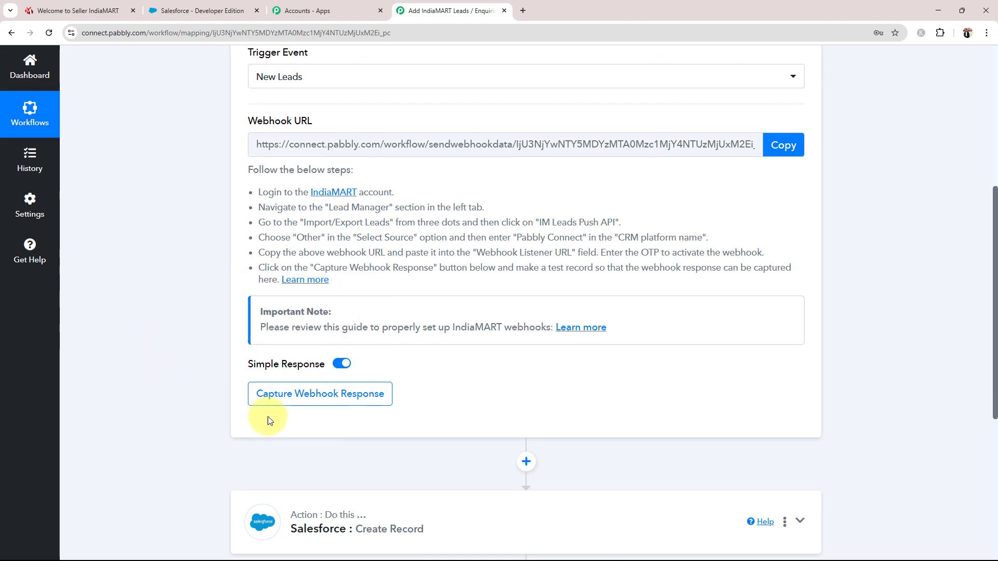
scroll(230, 403, "up", 3)
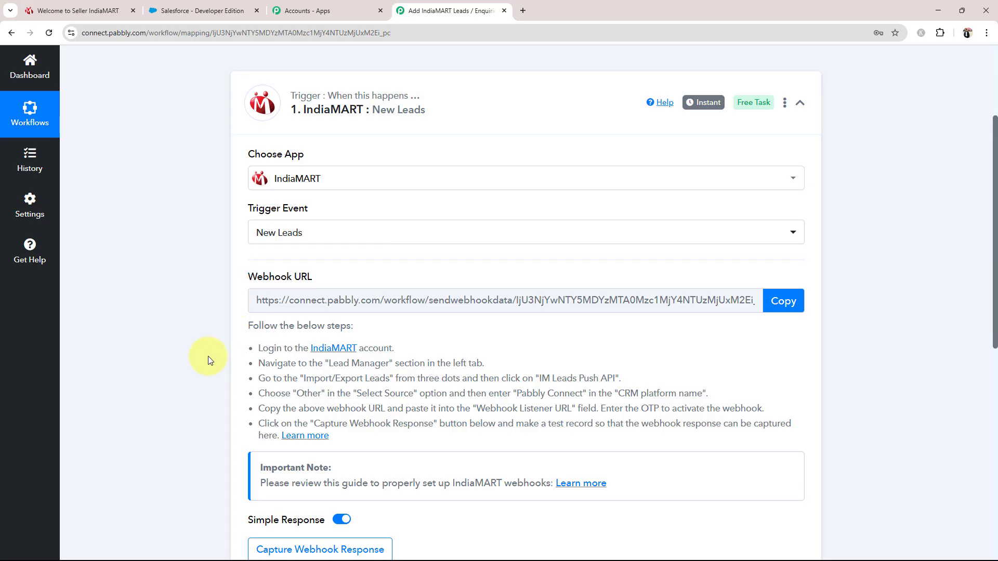
left_click(782, 302)
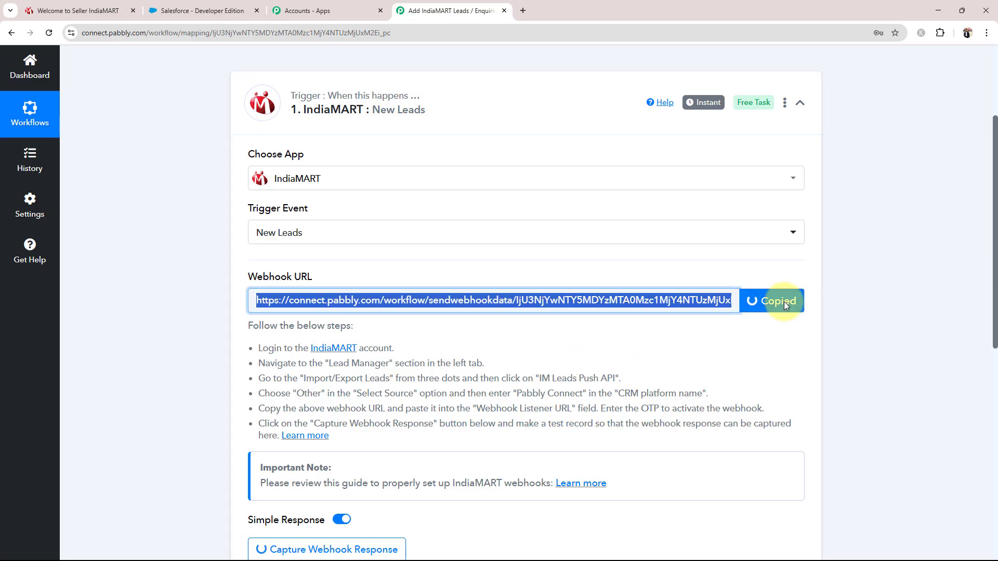
Step: Review the six webhook setup steps, then switch to the IndiaMART seller Lead Manager
left_click_drag(249, 345, 395, 438)
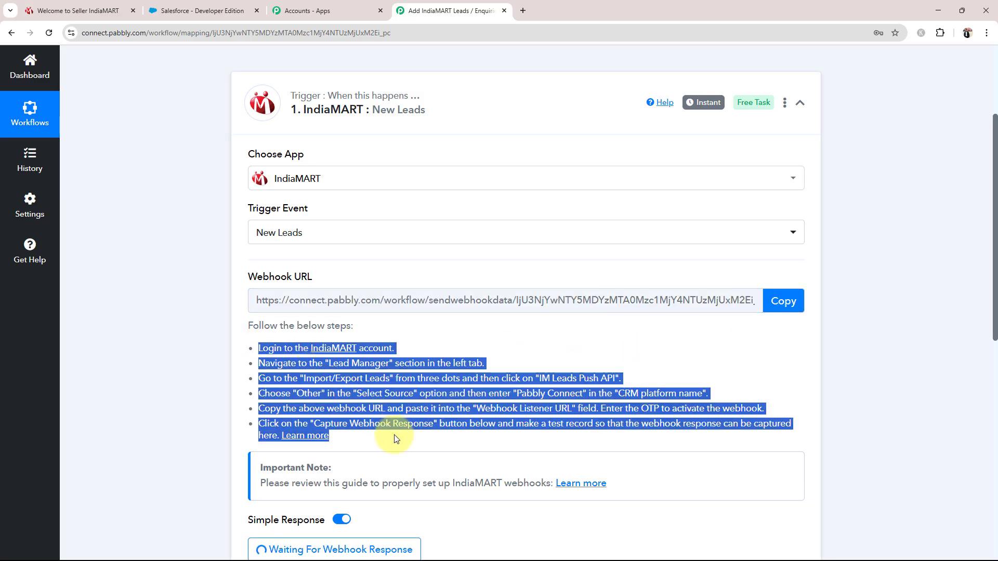
left_click(192, 425)
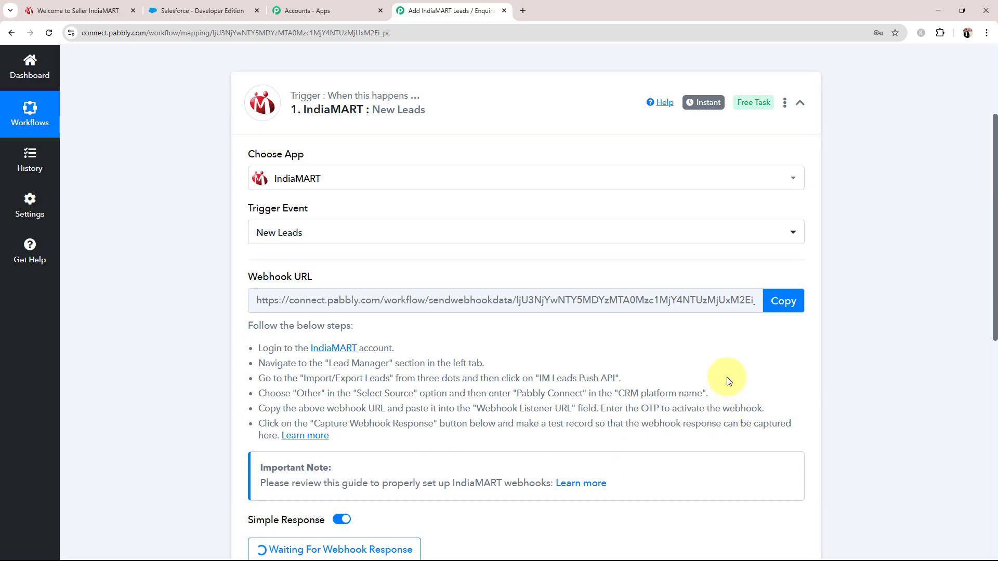
left_click(67, 8)
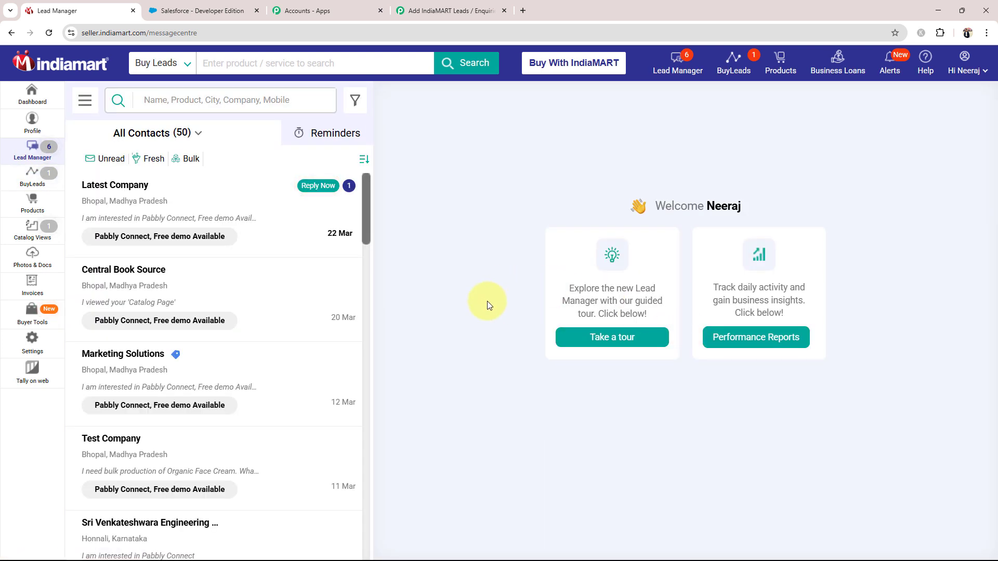
Step: Go to Import / Export Leads > Push API and select Other as the lead source
left_click(84, 101)
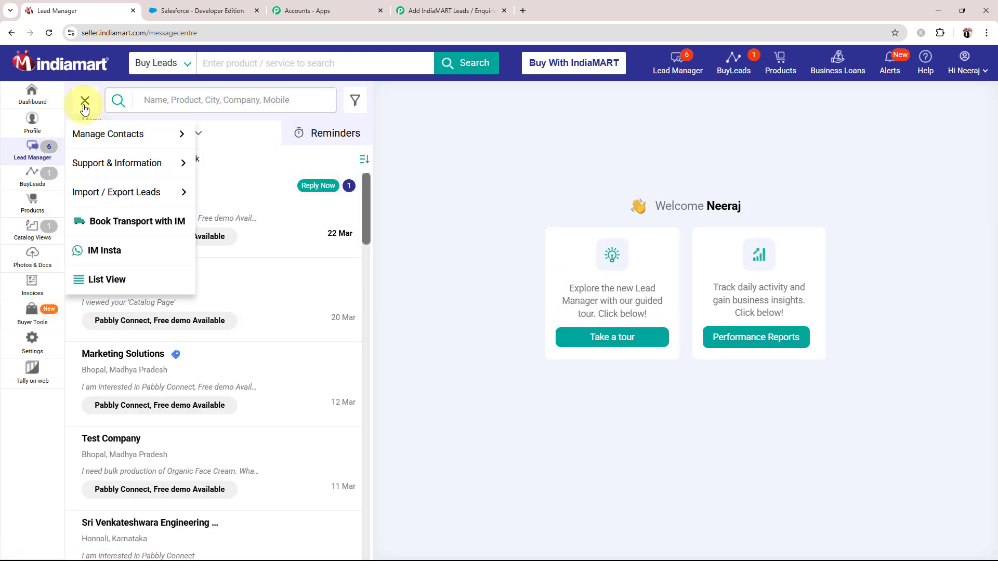
mouse_move(80, 193)
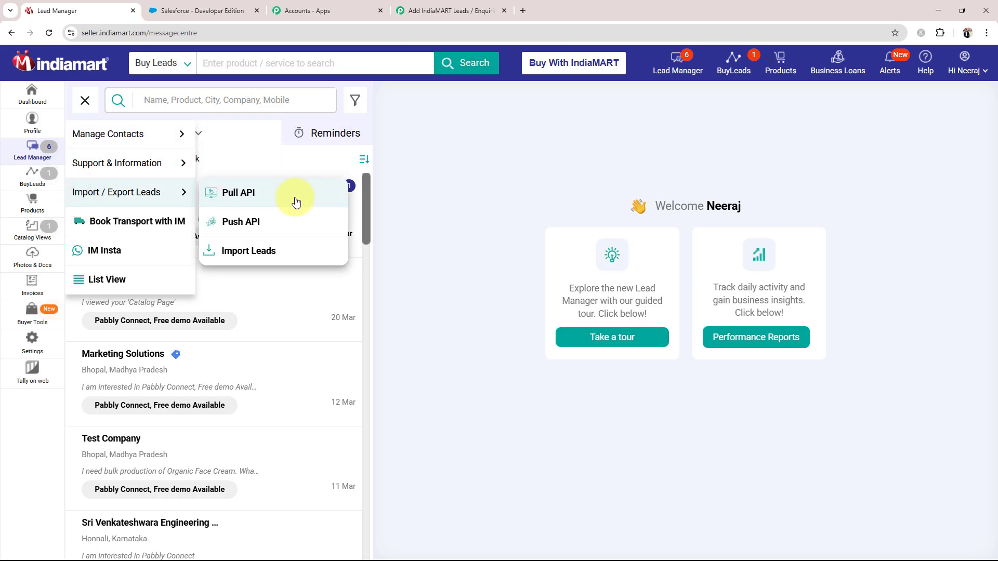
left_click(281, 225)
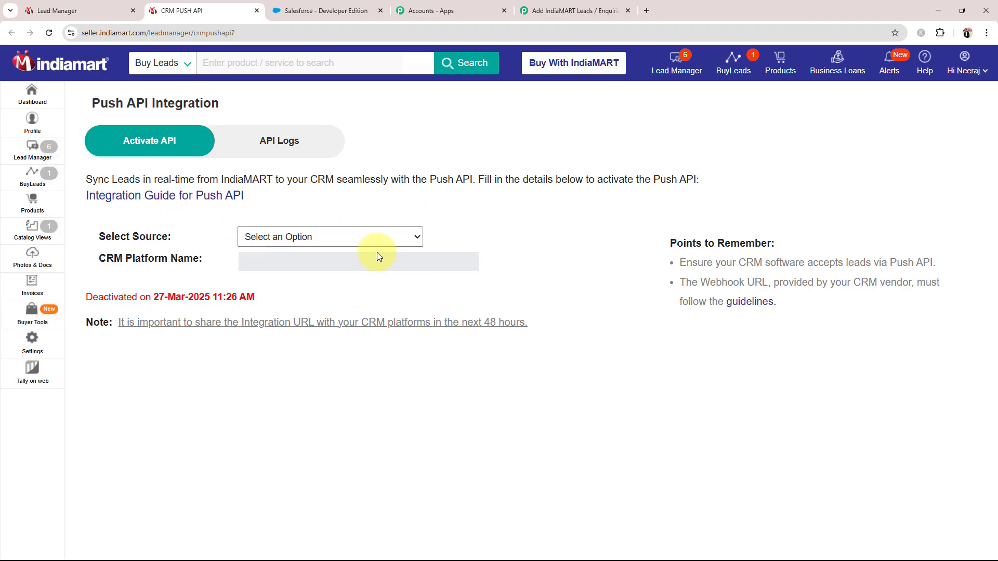
left_click(385, 238)
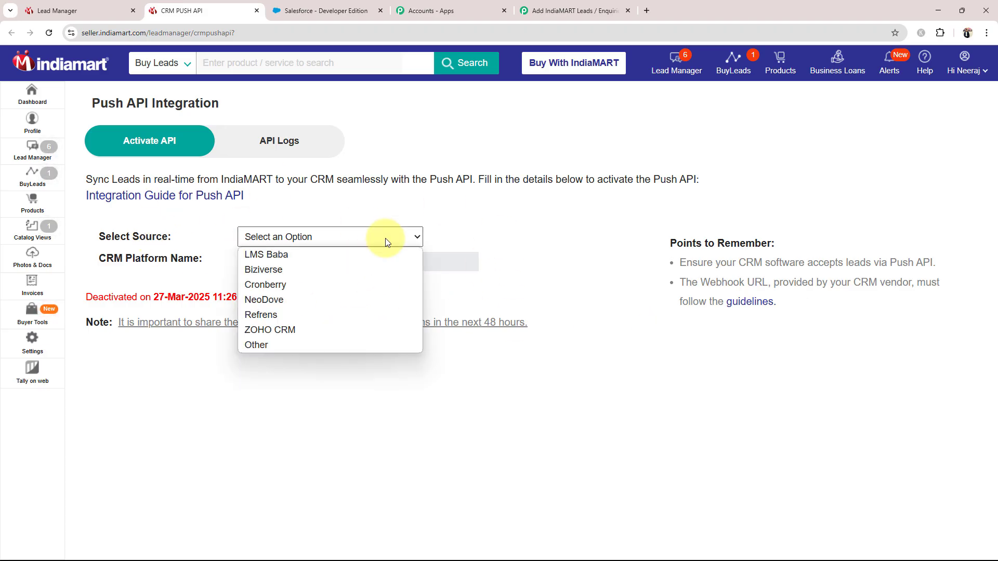
left_click(263, 350)
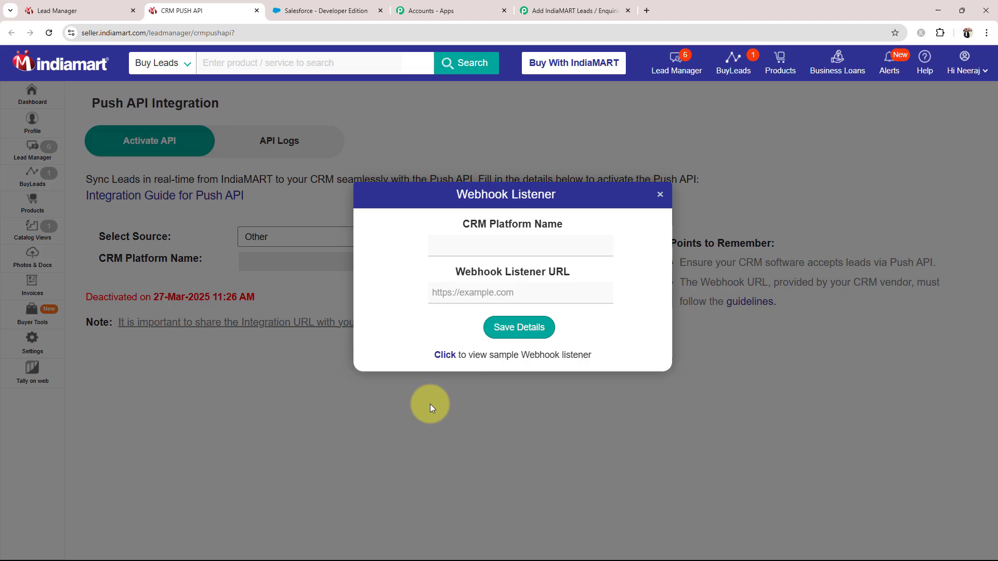
Step: Enter Pabbly Connect as the CRM platform name, paste the Pabbly webhook URL, and save details
left_click(448, 250)
left_click(512, 277)
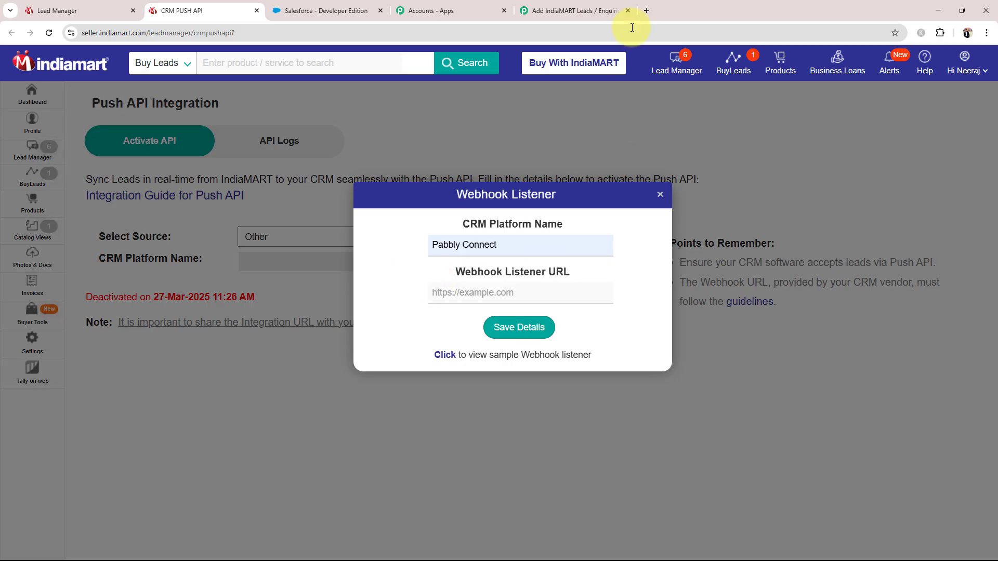
left_click(582, 10)
left_click(780, 302)
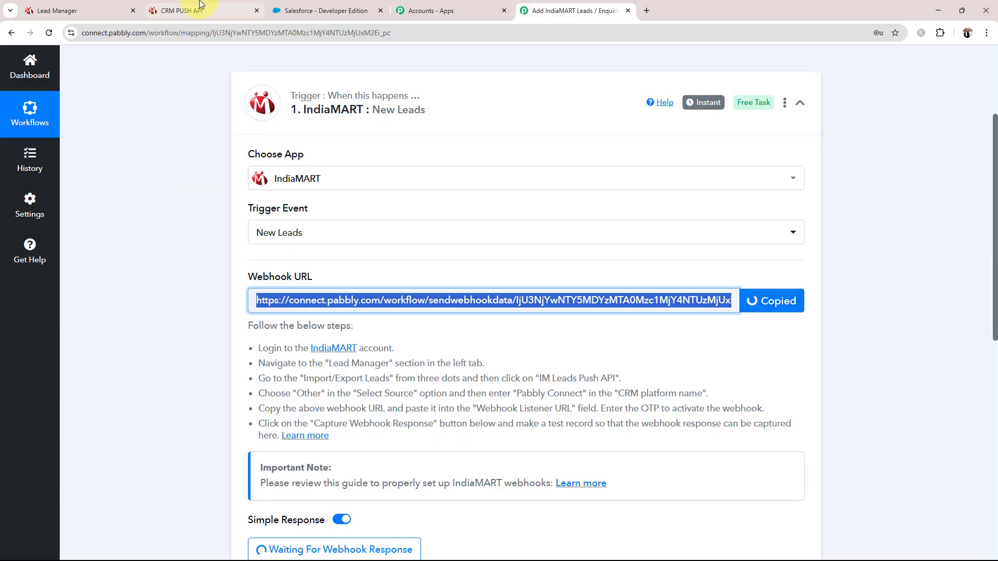
left_click(179, 10)
left_click(437, 286)
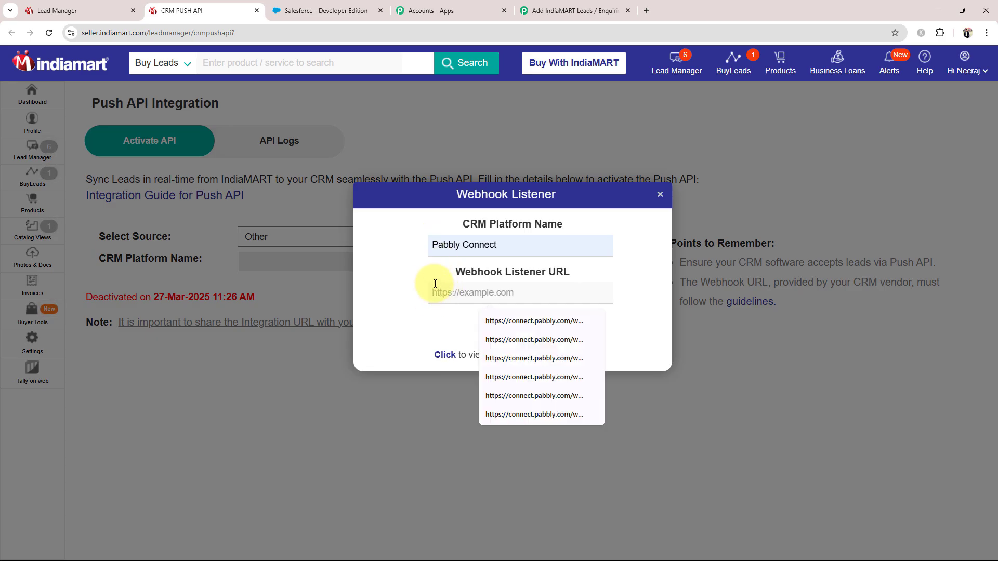
key("ctrl+v")
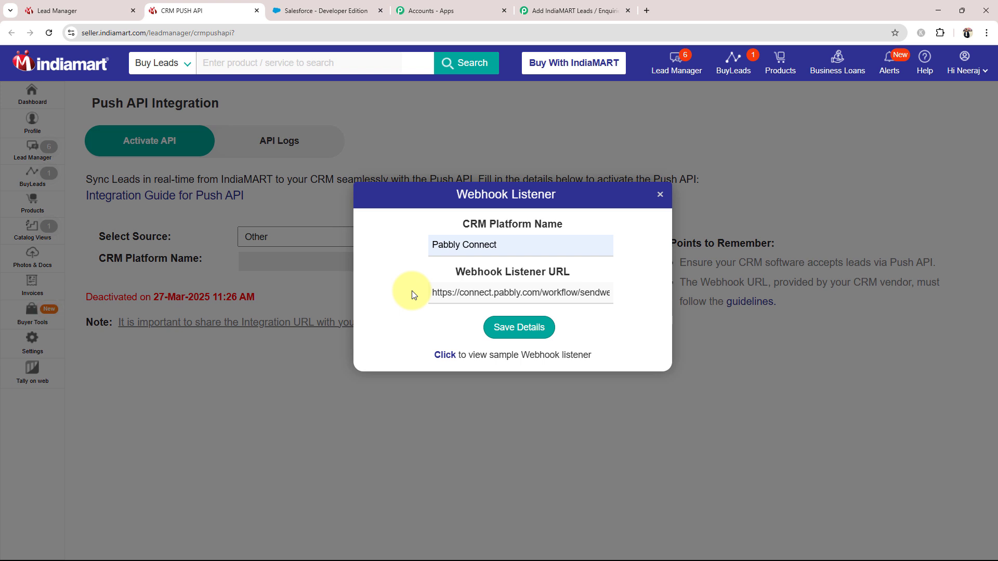
left_click(517, 327)
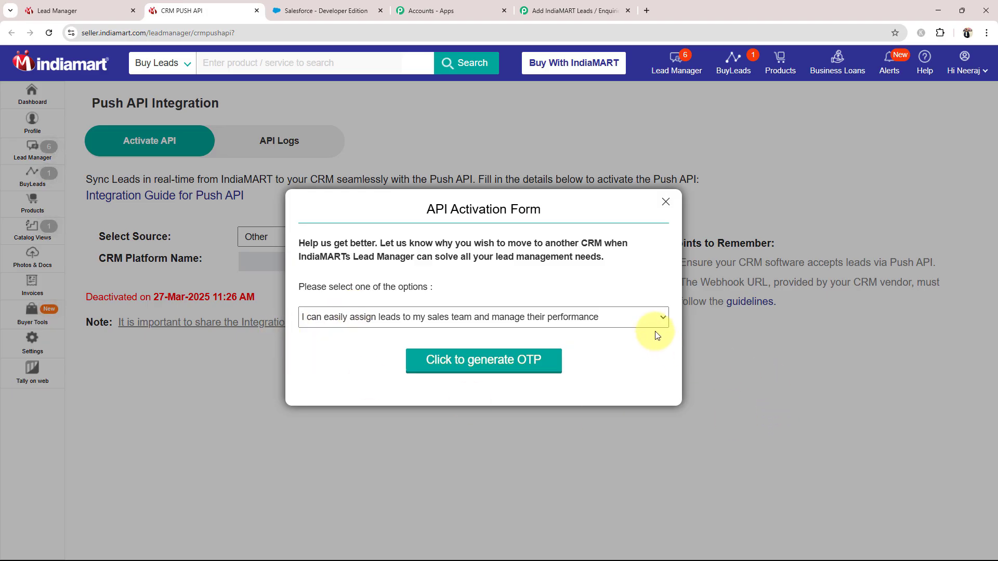
Step: Pick the Dialer and automation reason and submit the generated OTP to activate the Push API
left_click(656, 317)
left_click(325, 381)
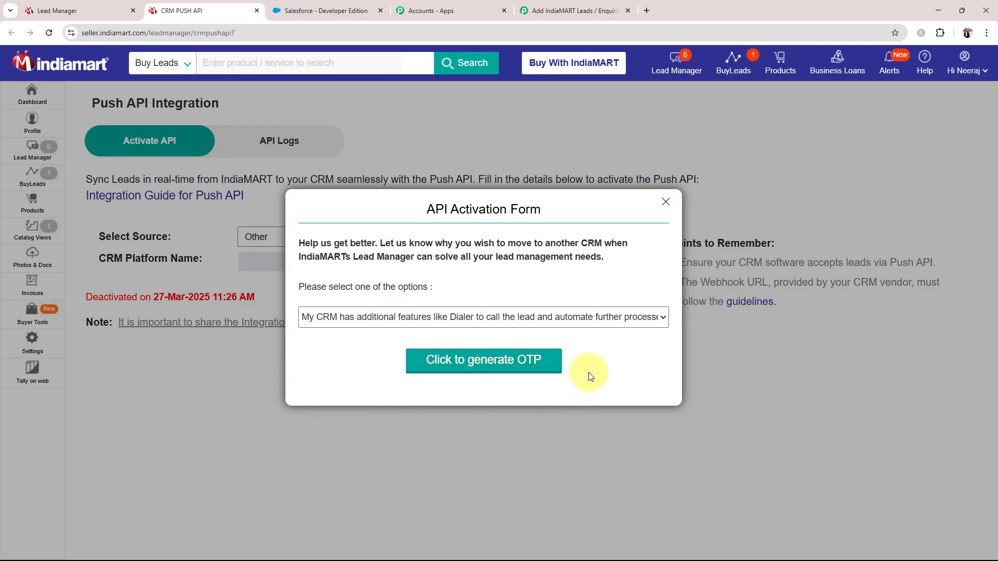
left_click(529, 364)
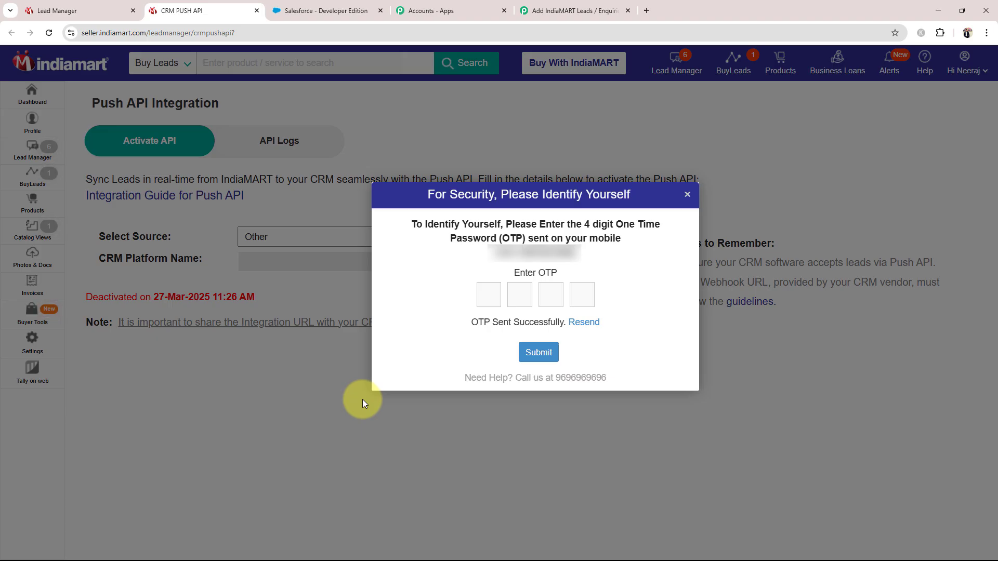
left_click(557, 352)
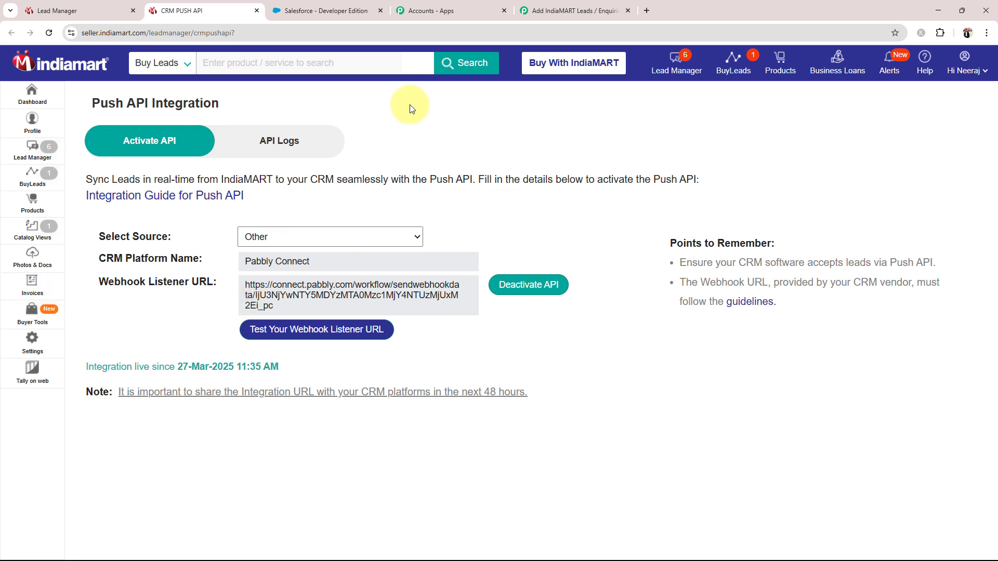
Step: Return to the Pabbly workflow's trigger step and scroll down to its webhook status
left_click(540, 6)
left_click(196, 313)
scroll(218, 343, "down", 4)
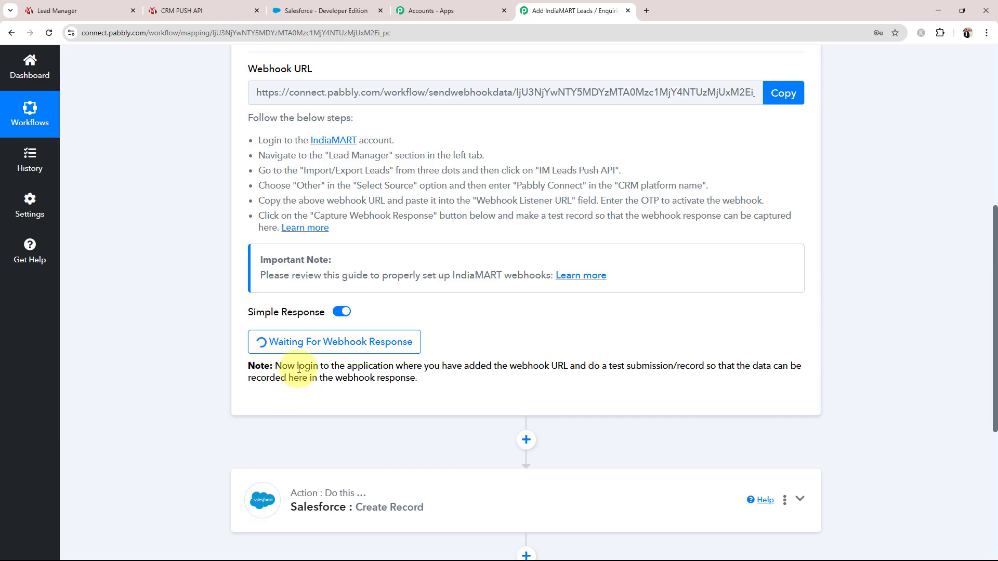
Step: Read the Waiting For Webhook Response note, then go back to the IndiaMART Push API page
left_click_drag(298, 367, 394, 367)
left_click(493, 391)
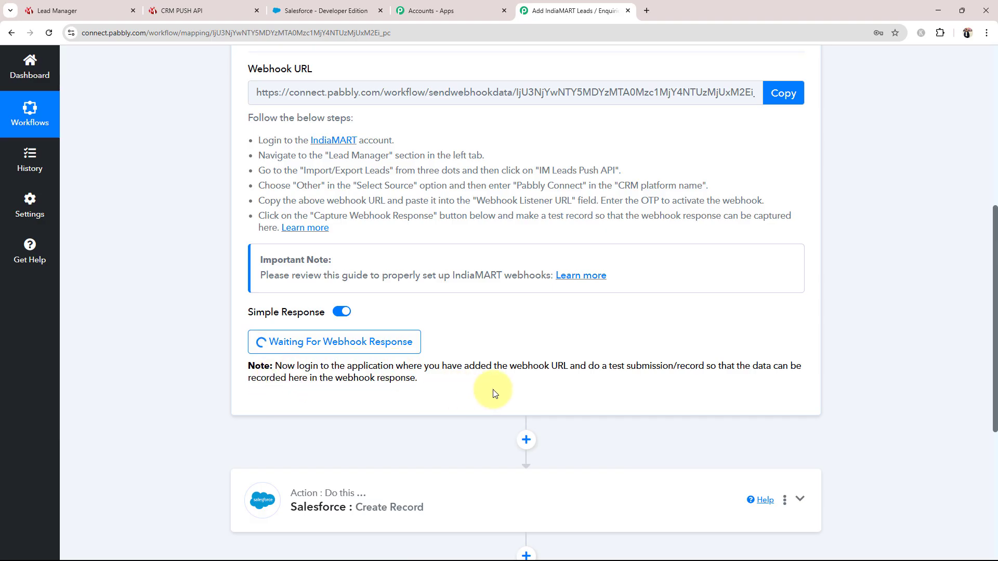
left_click_drag(599, 368, 727, 367)
left_click(728, 383)
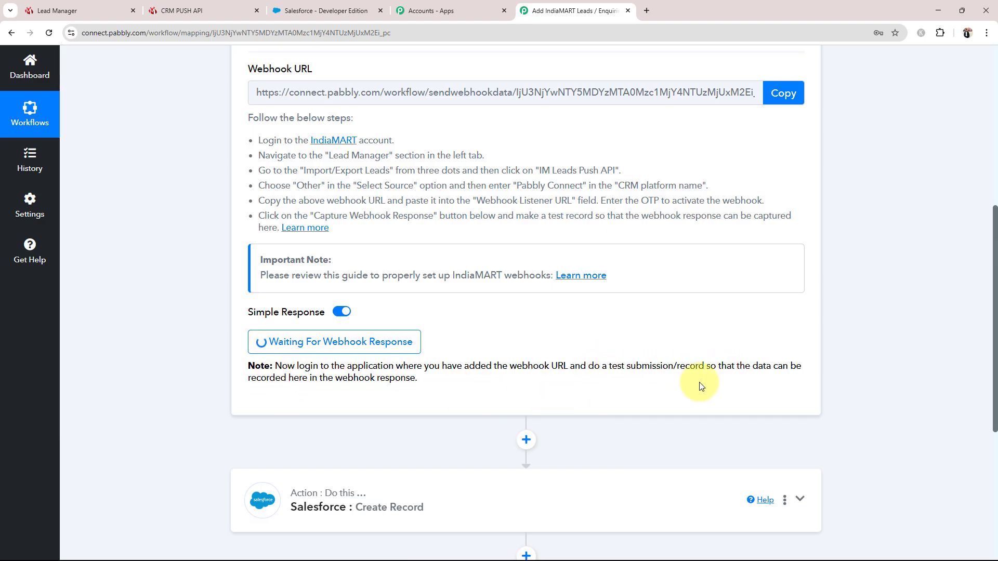
left_click_drag(221, 381, 457, 396)
left_click(191, 360)
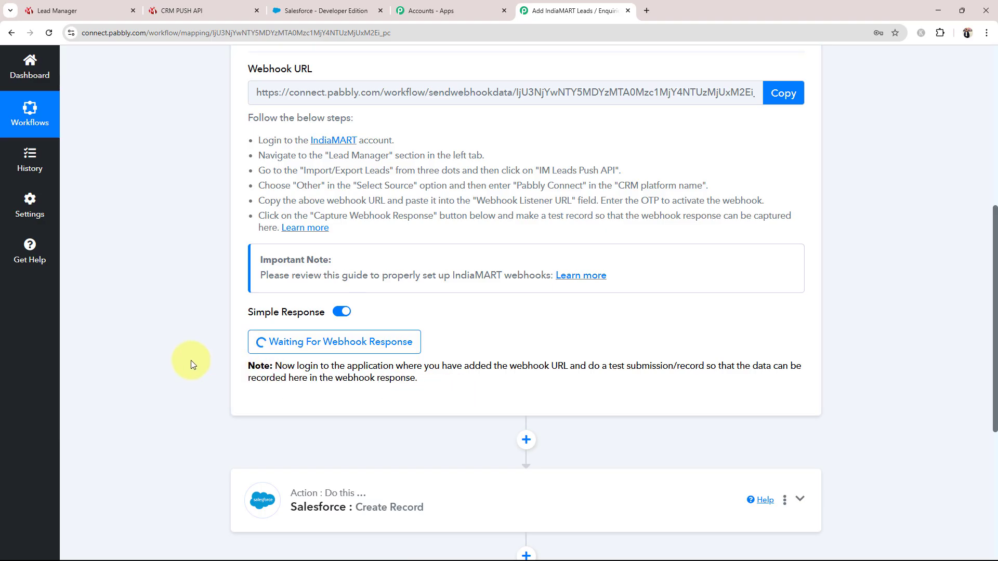
scroll(191, 360, "up", 3)
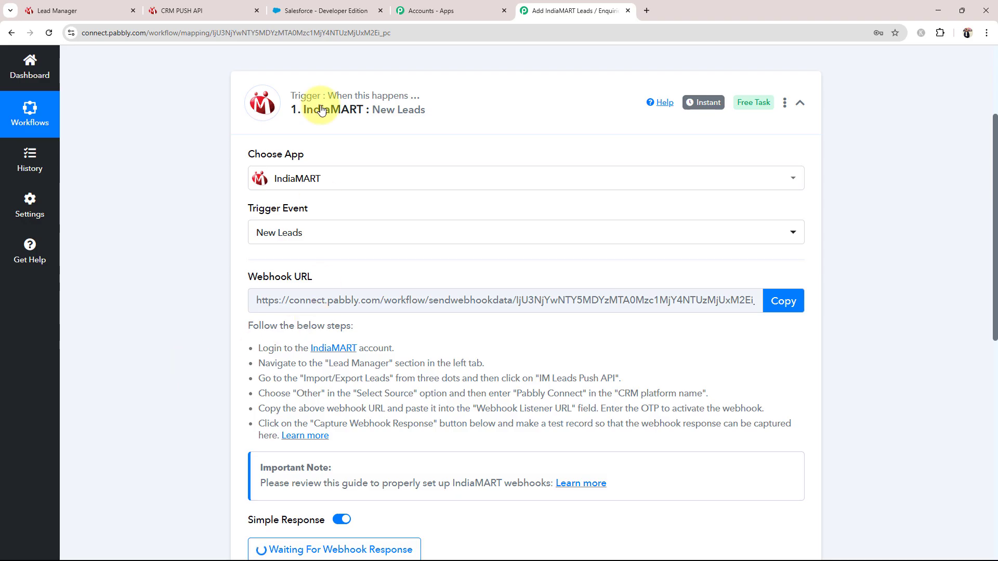
left_click(172, 6)
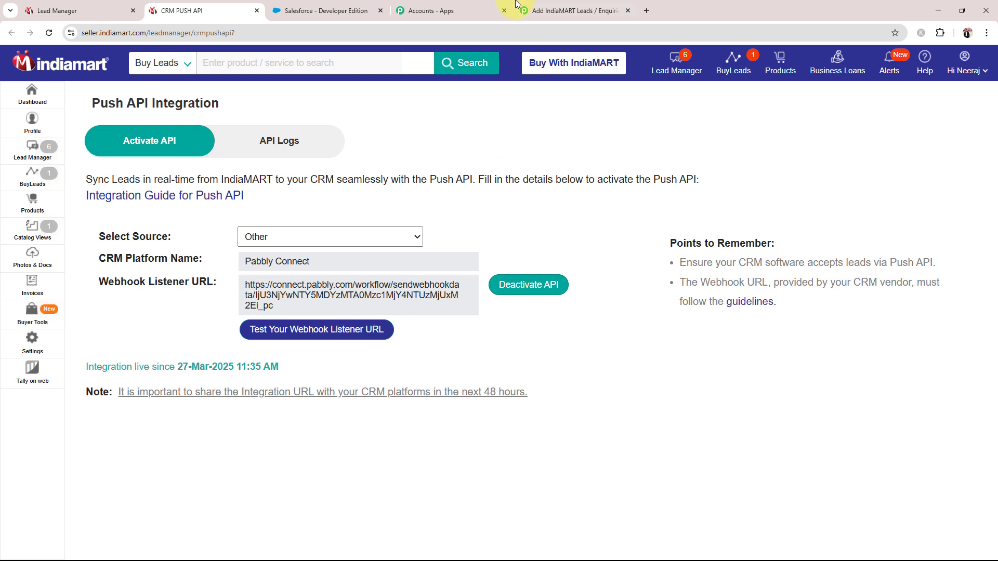
Step: Open the Webhook Listener Testing window for the Pabbly webhook URL
left_click(575, 8)
left_click(190, 9)
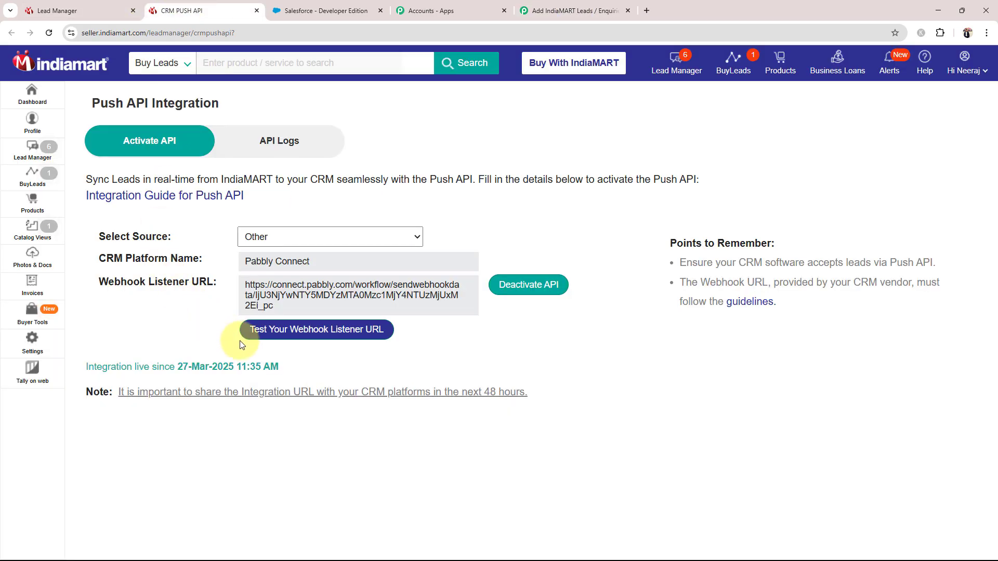
left_click(309, 330)
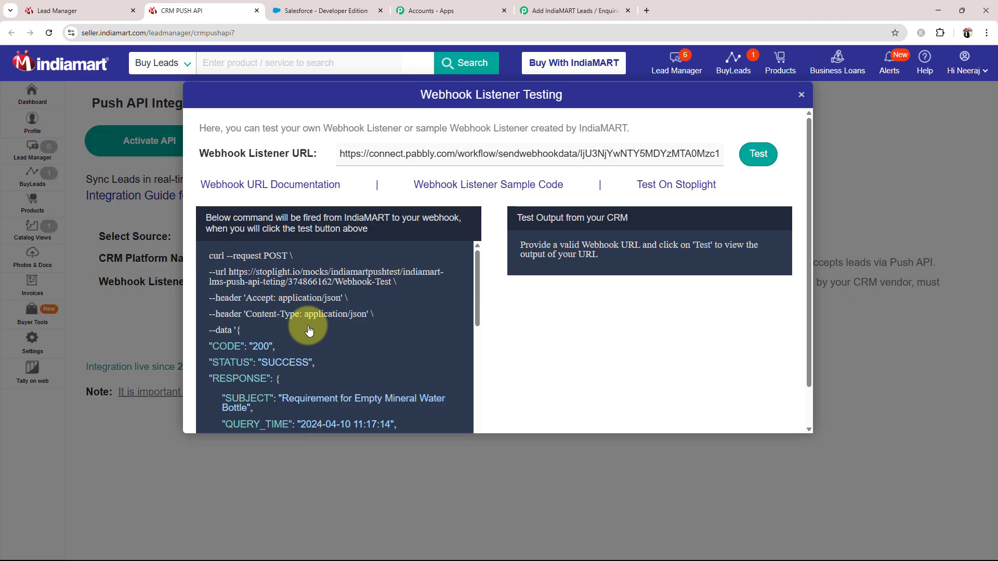
left_click_drag(476, 276, 487, 287)
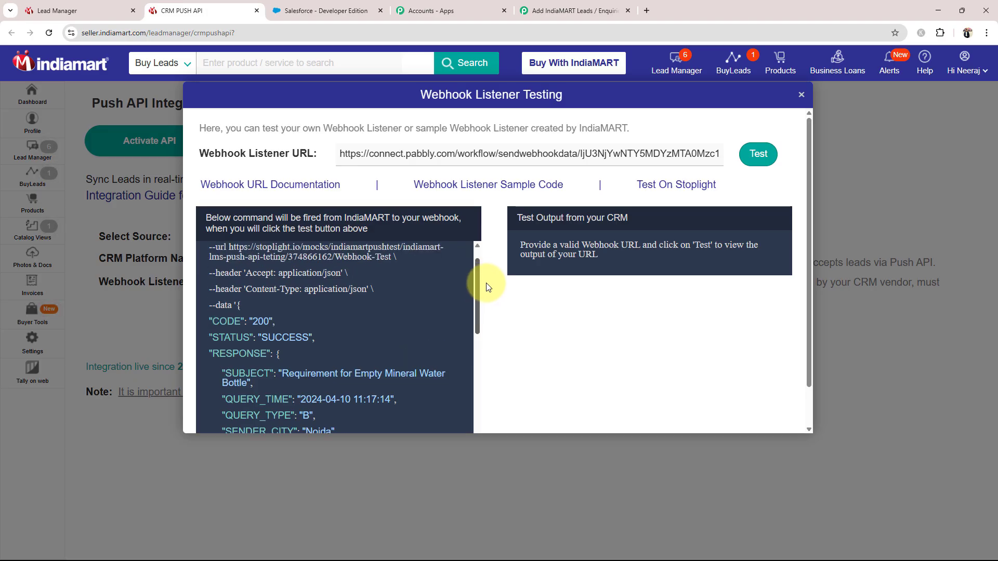
left_click_drag(282, 375, 415, 374)
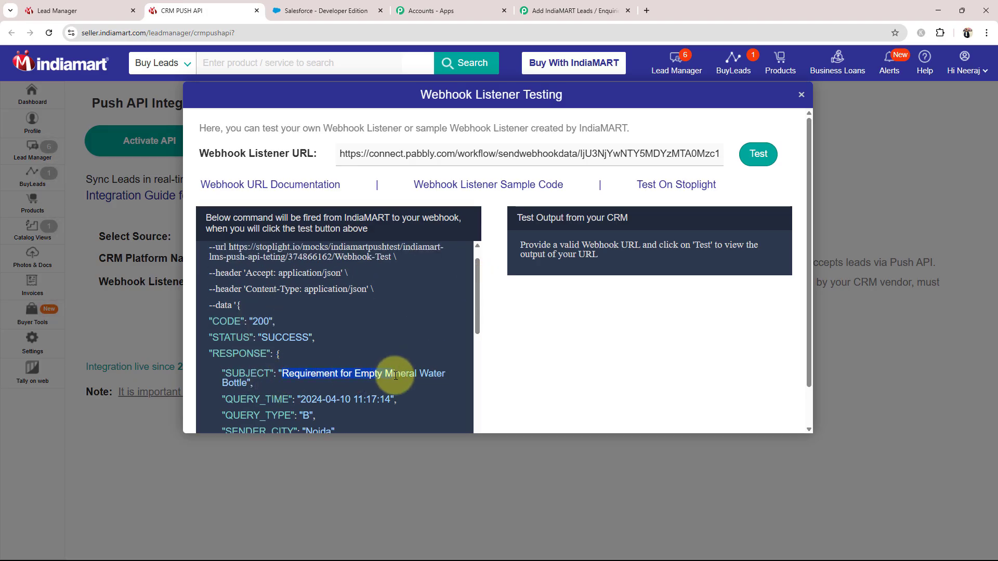
left_click(455, 338)
left_click_drag(476, 300, 479, 305)
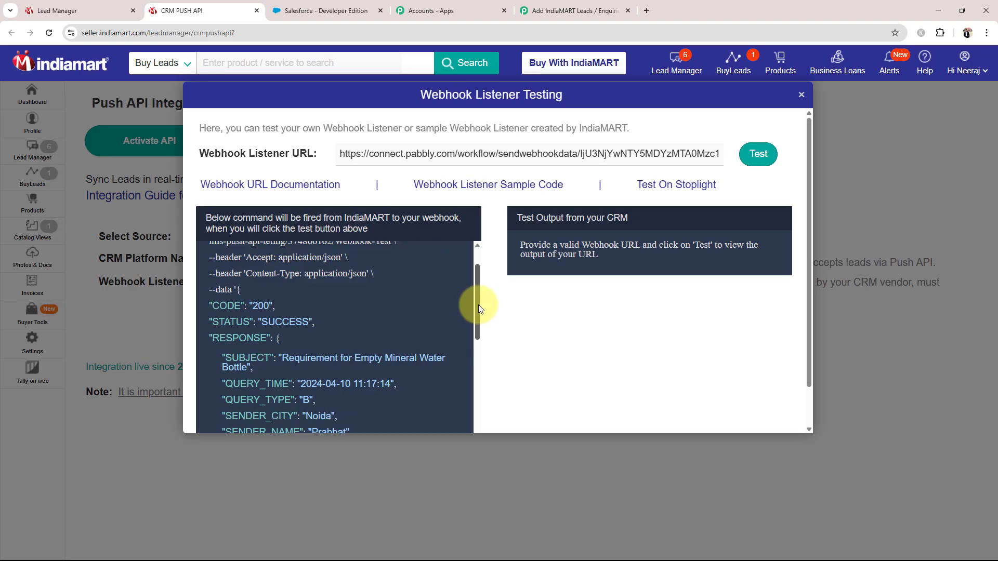
left_click_drag(478, 305, 477, 283)
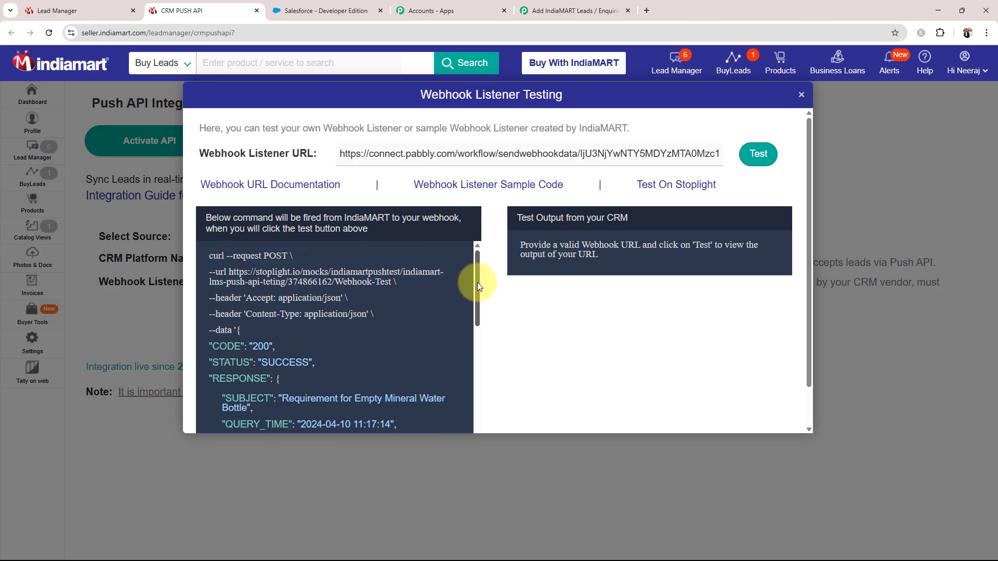
Step: Send a test lead to the Pabbly webhook, getting an HTTP/1.1 200 OK response
left_click(751, 160)
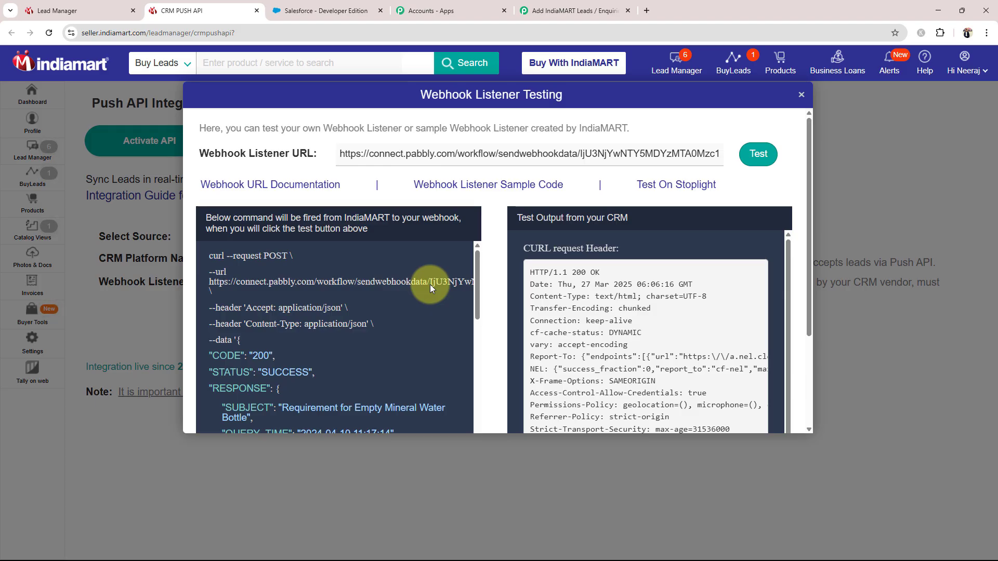
left_click_drag(339, 153, 676, 152)
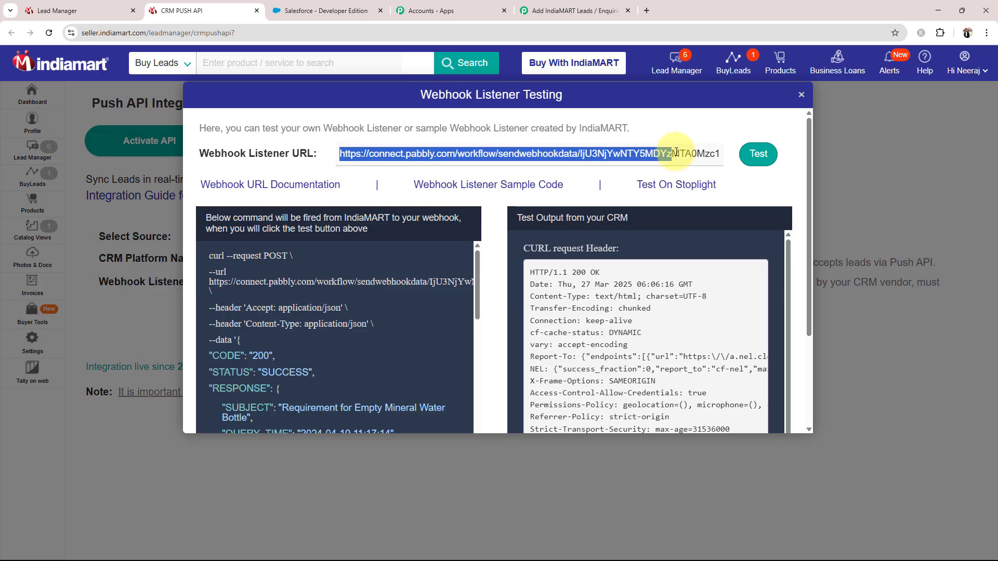
left_click(629, 142)
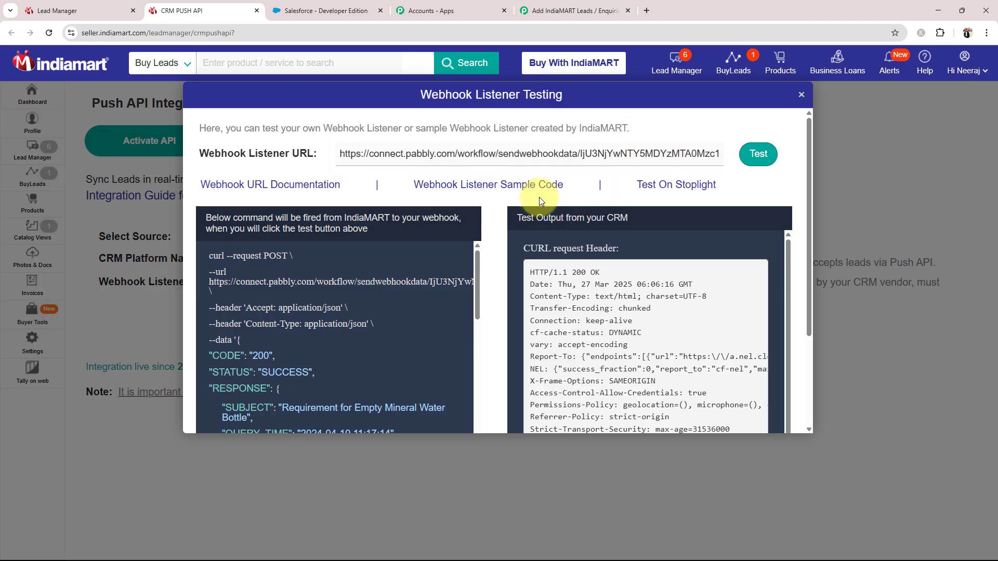
Step: Review the captured lead fields: response subject, Uttar Pradesh sender state, and alternate phone
left_click(566, 10)
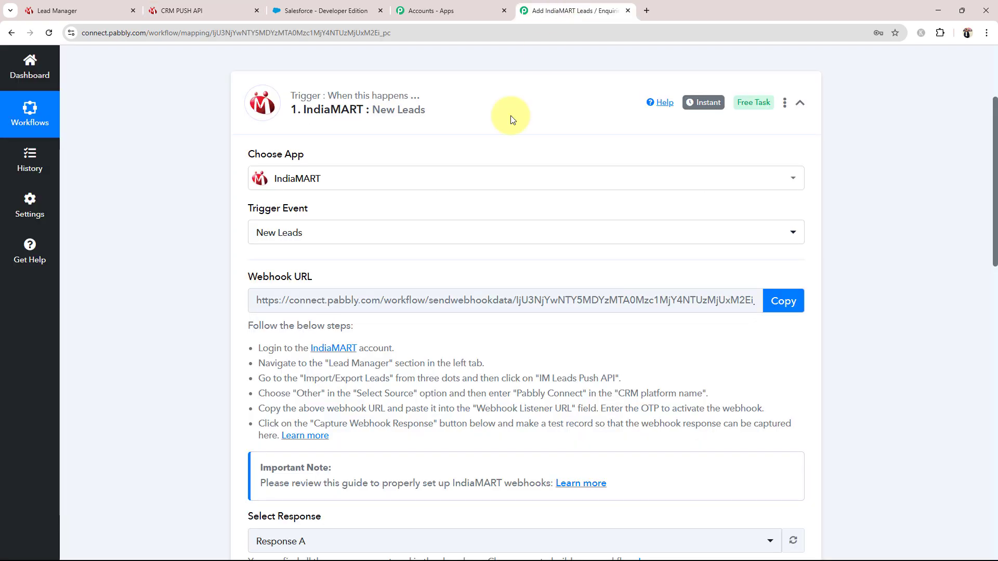
scroll(141, 405, "down", 11)
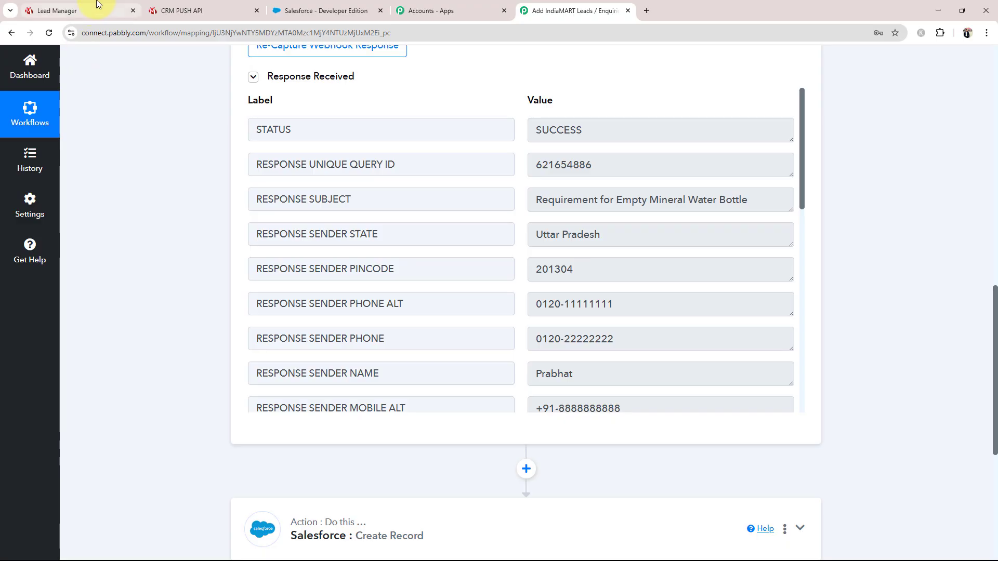
left_click(182, 11)
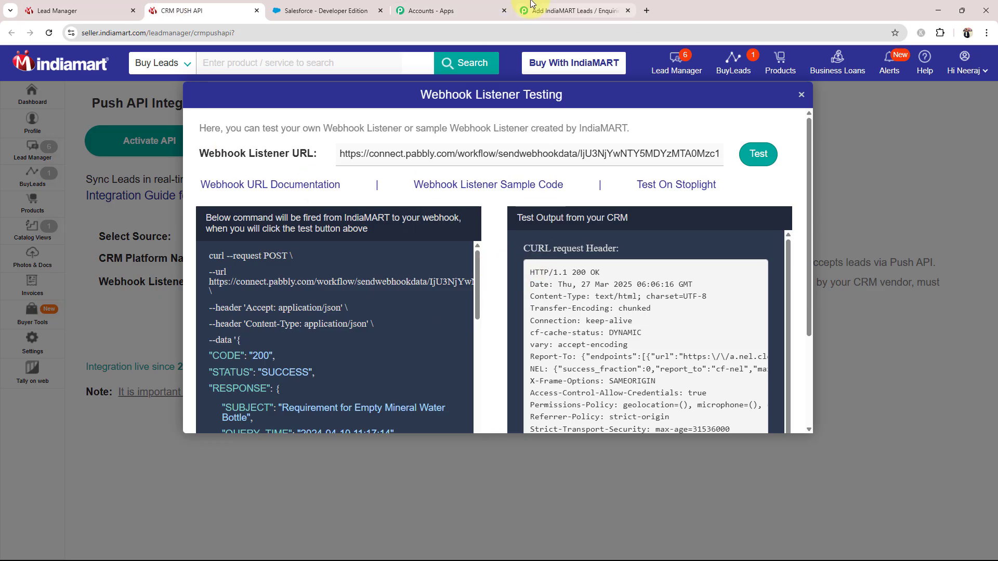
left_click(572, 10)
scroll(509, 229, "up", 2)
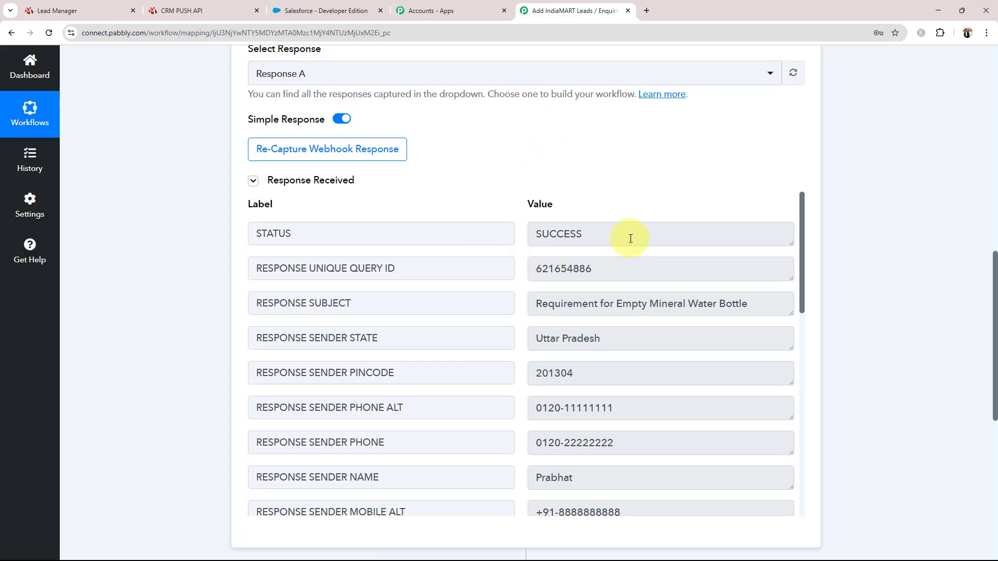
left_click_drag(631, 238, 507, 248)
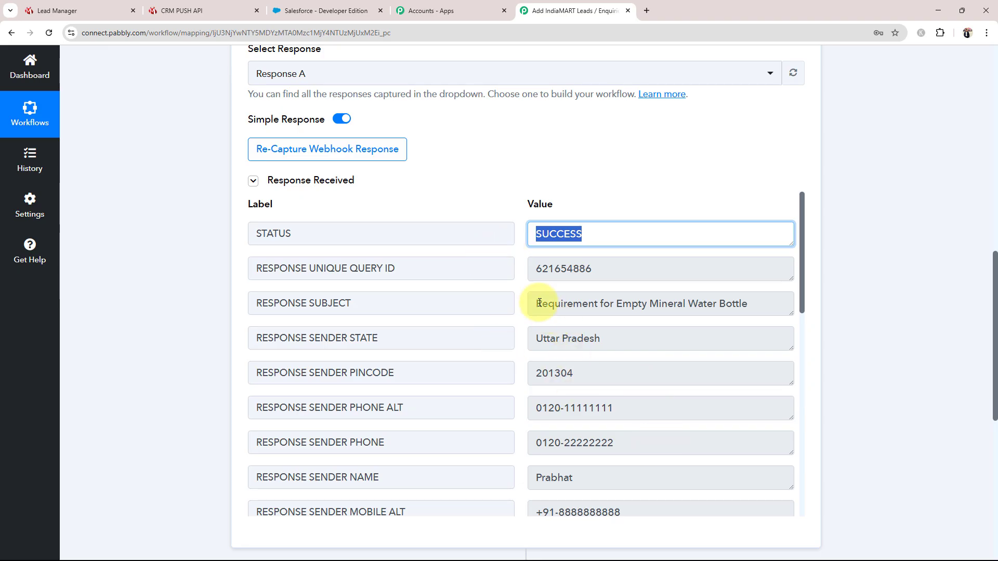
left_click_drag(538, 302, 820, 300)
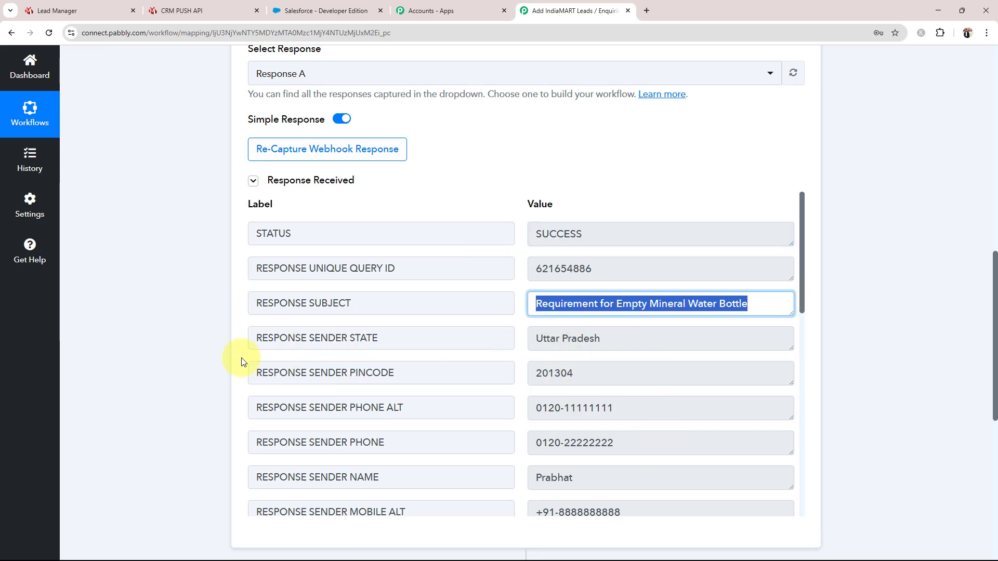
left_click_drag(656, 341, 508, 348)
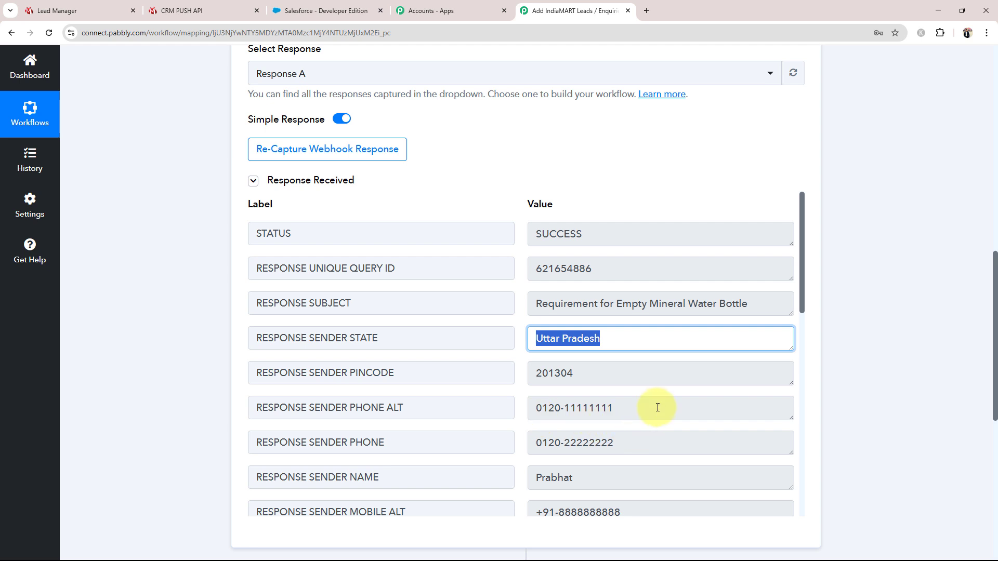
left_click_drag(657, 407, 452, 407)
scroll(452, 407, "down", 4)
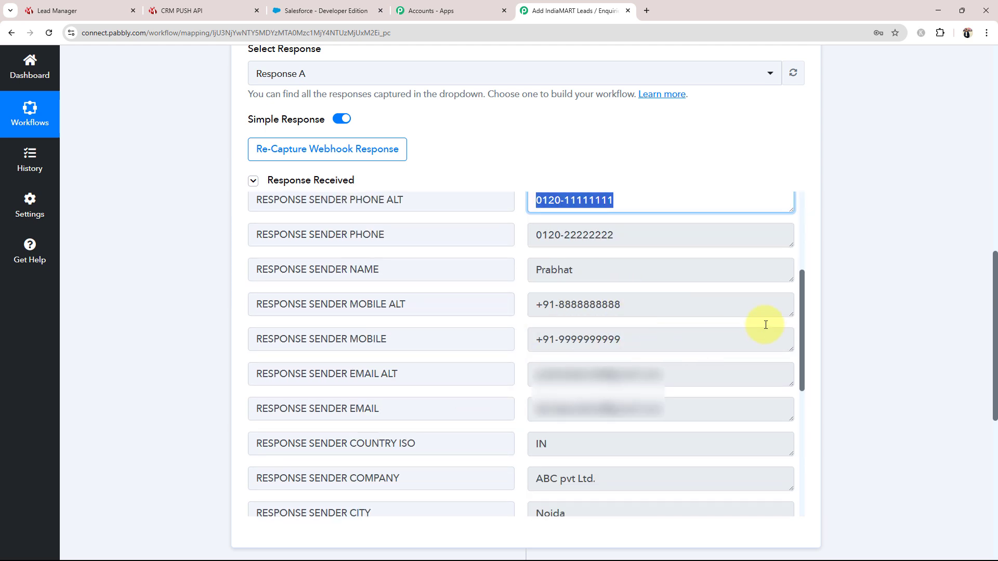
scroll(809, 318, "down", 6)
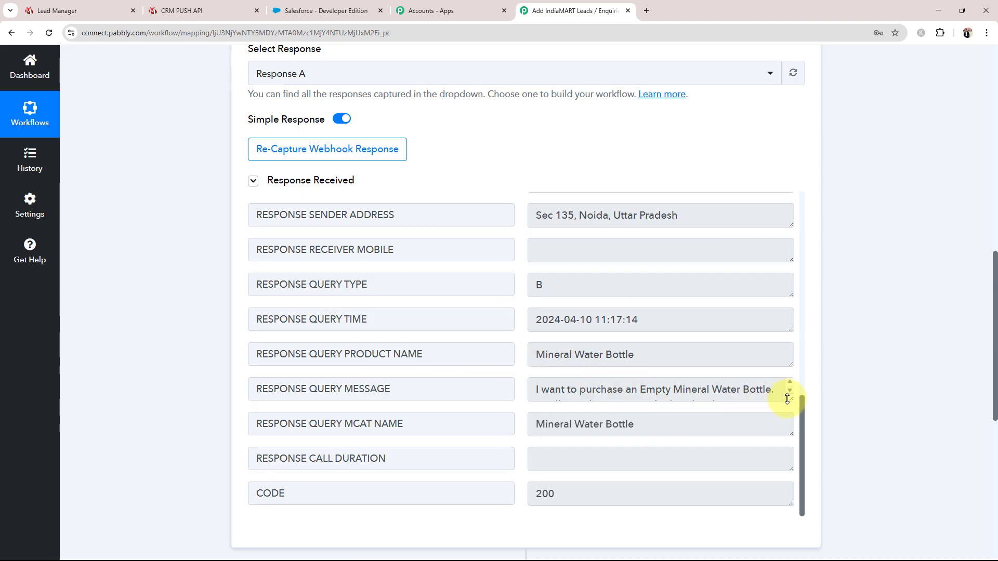
Step: Enlarge the query message box to read it fully, then collapse the IndiaMART trigger
left_click_drag(790, 399, 792, 464)
triple_click(750, 437)
left_click(564, 390)
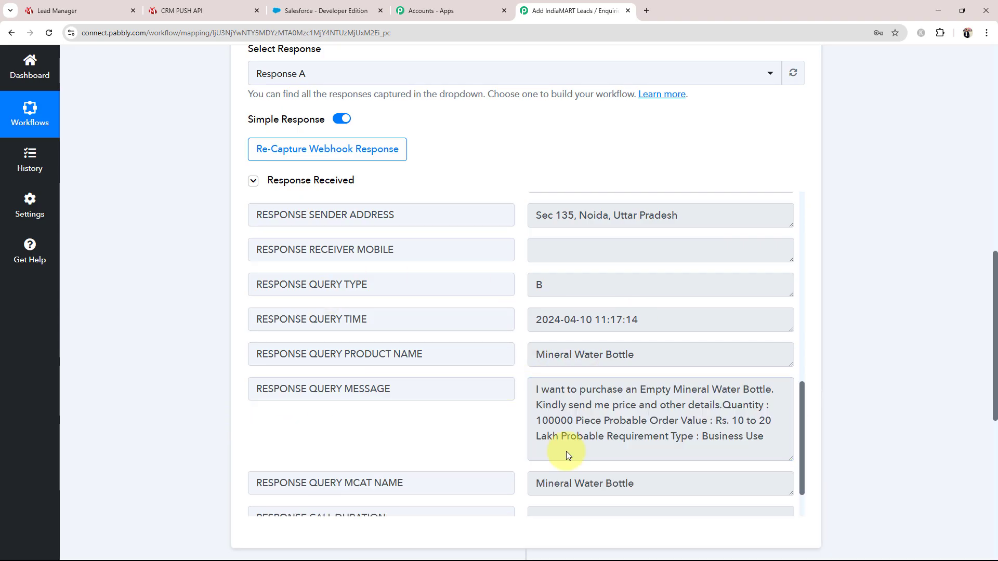
left_click_drag(994, 421, 984, 172)
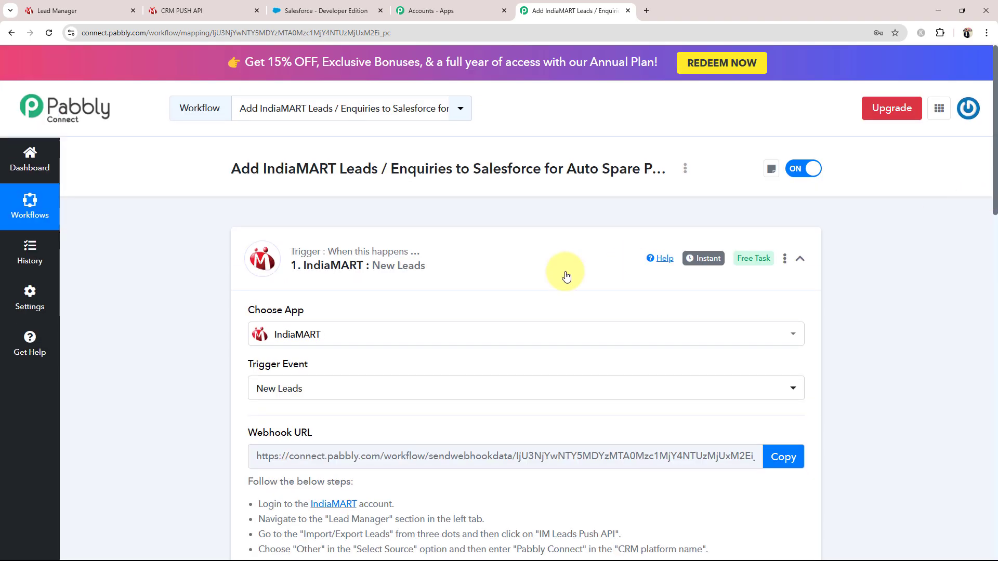
left_click(559, 274)
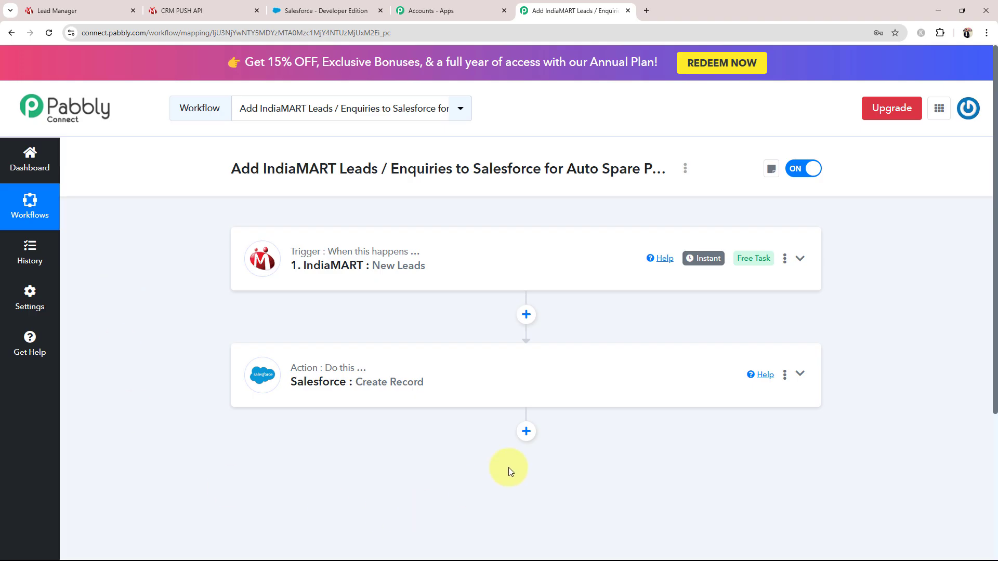
Step: Add a new Salesforce connection to the Create Record action and allow Pabbly Connect access
left_click(411, 388)
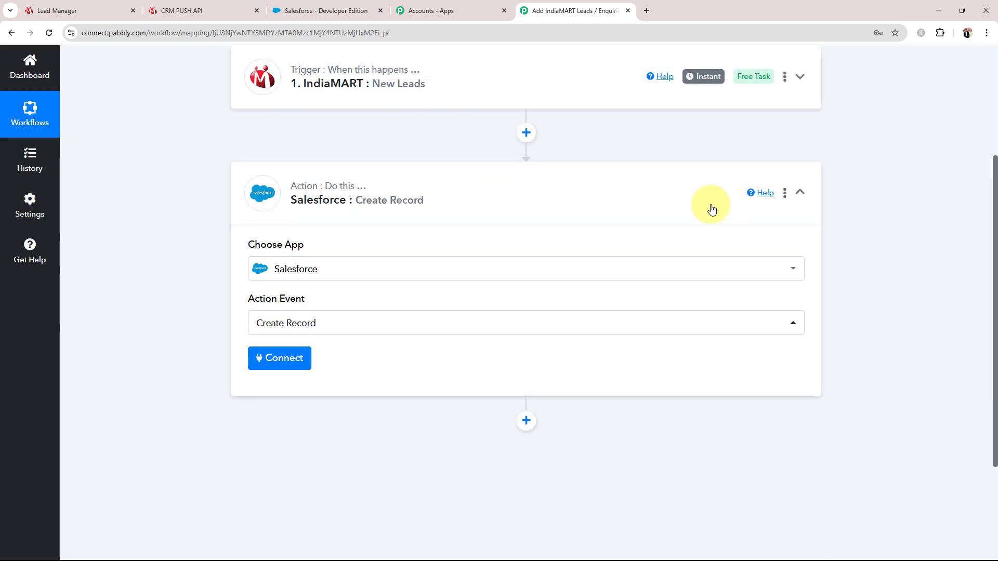
left_click(286, 354)
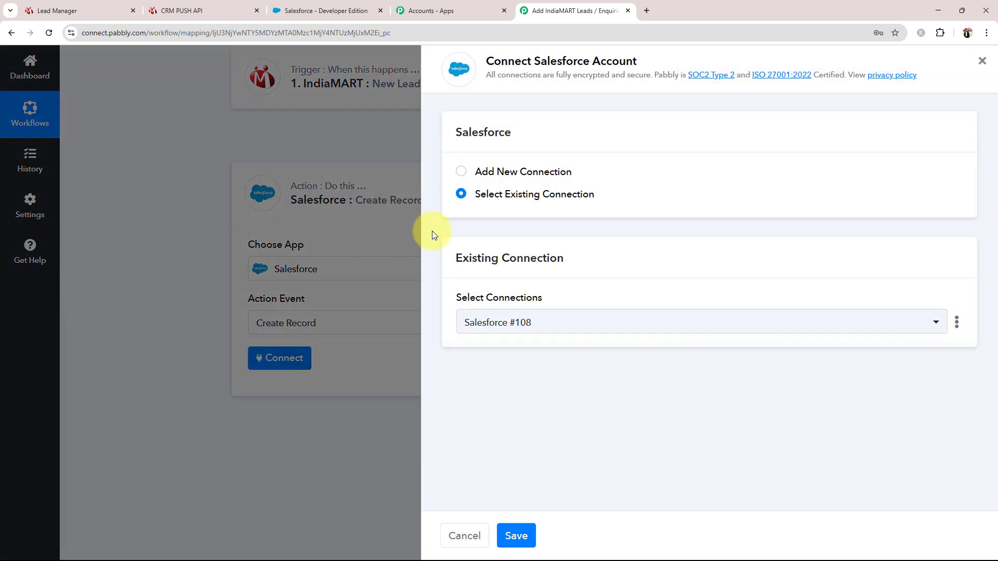
left_click(461, 170)
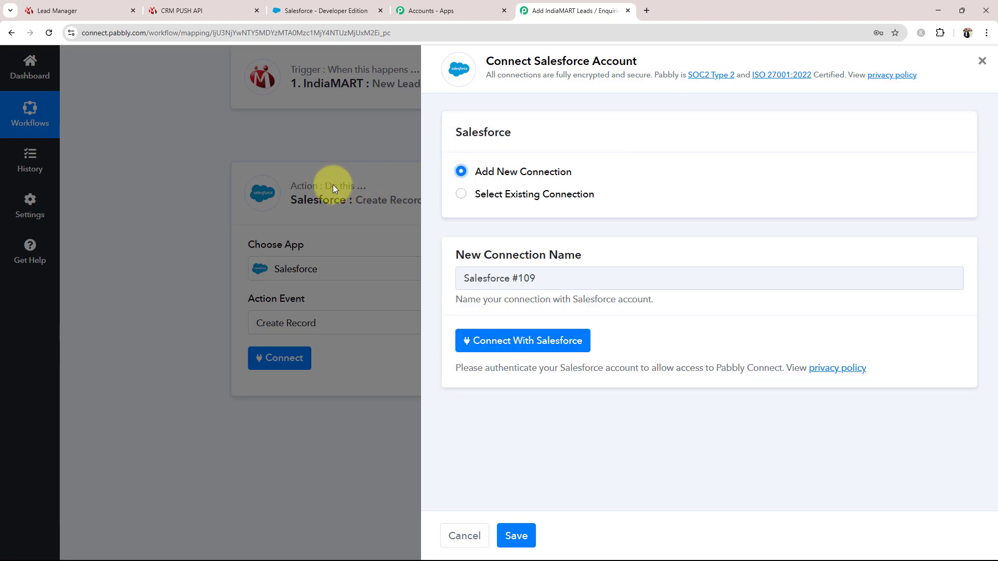
left_click(490, 341)
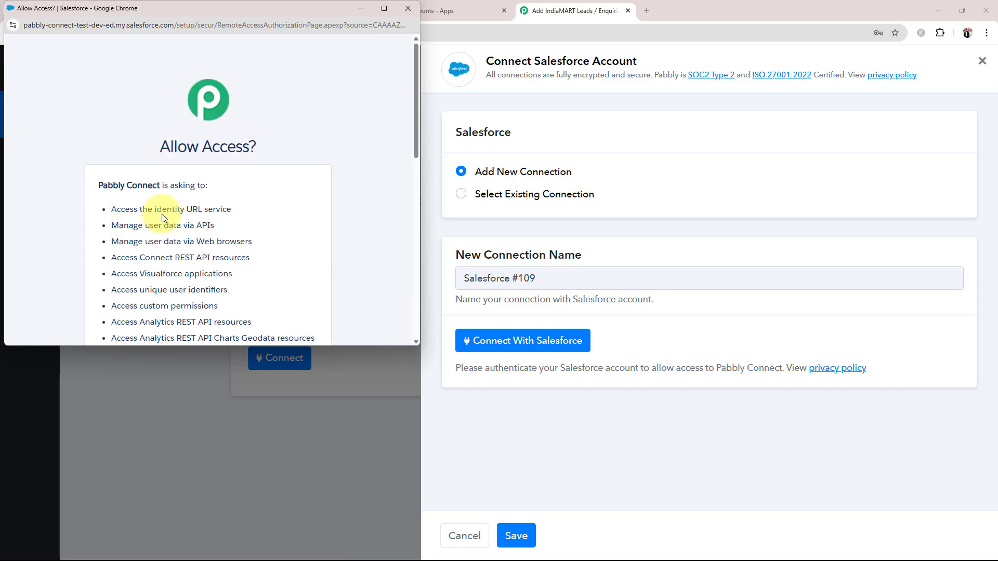
scroll(162, 213, "down", 10)
left_click(233, 274)
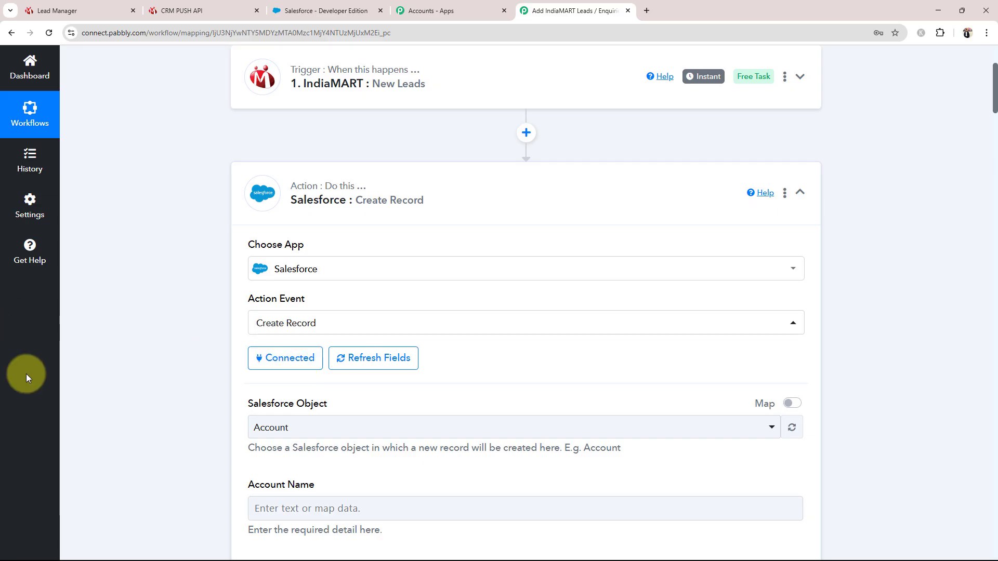
Step: Switch the Salesforce Object from Account to Contact by searching 'conta', then review the contact fields
scroll(178, 340, "down", 4)
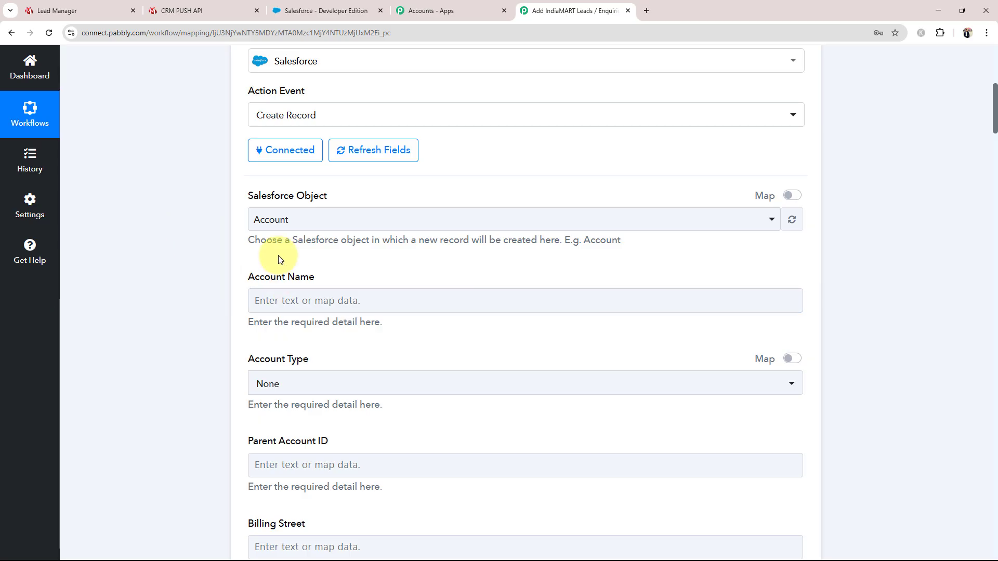
left_click(276, 220)
type("con")
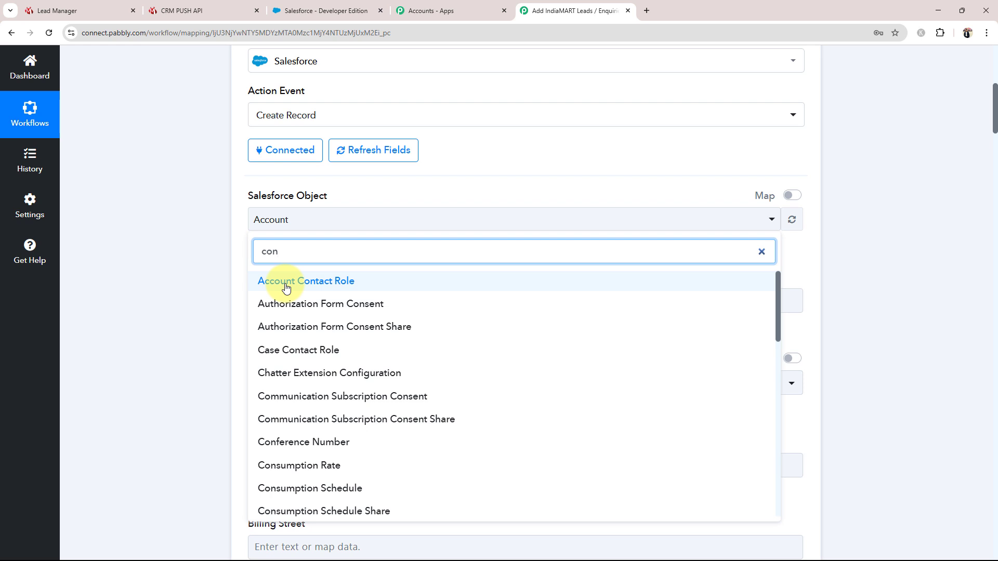
type("ta")
left_click(275, 327)
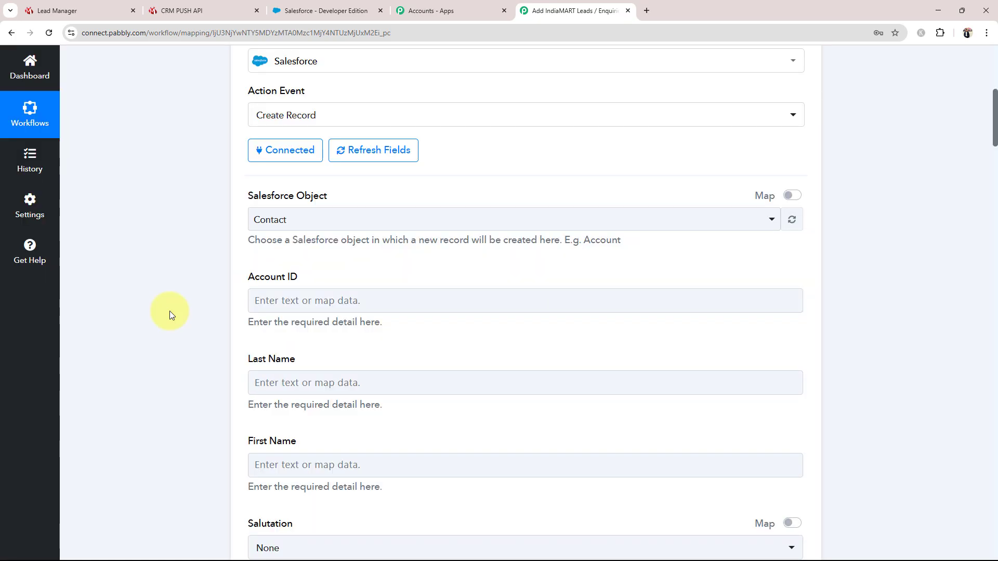
scroll(170, 311, "down", 5)
scroll(170, 311, "up", 1)
scroll(170, 311, "up", 1)
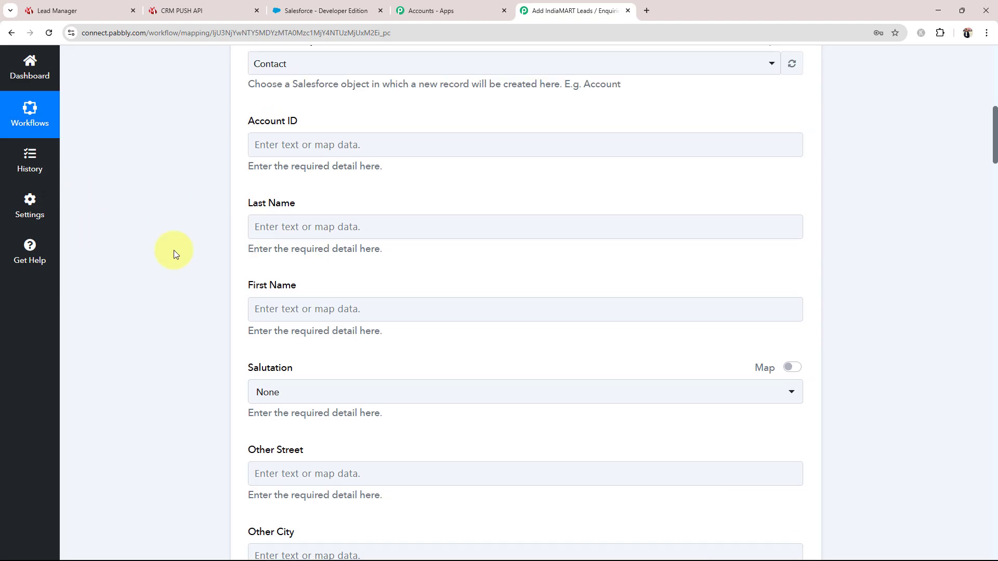
scroll(127, 200, "down", 1)
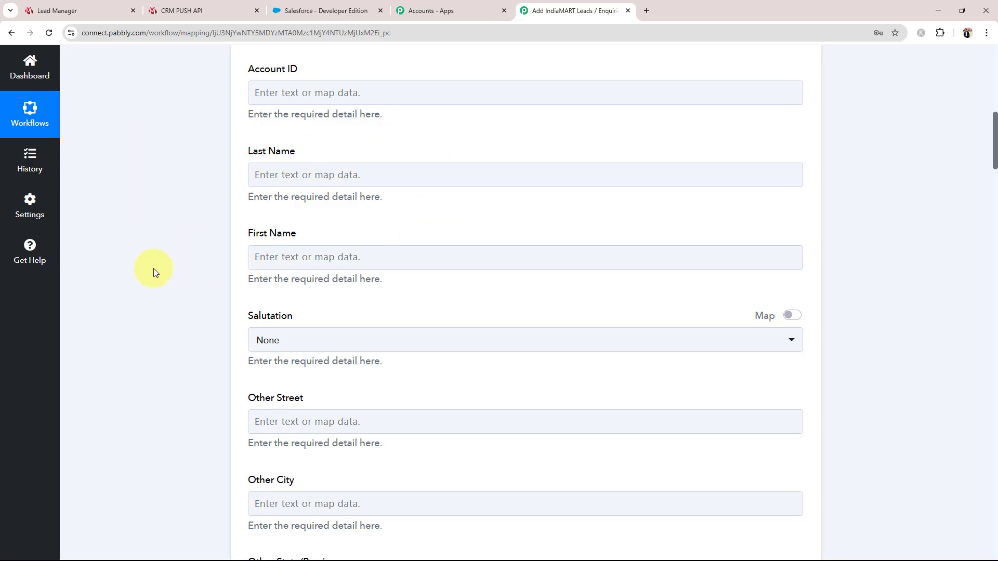
scroll(256, 270, "up", 5)
scroll(197, 297, "down", 6)
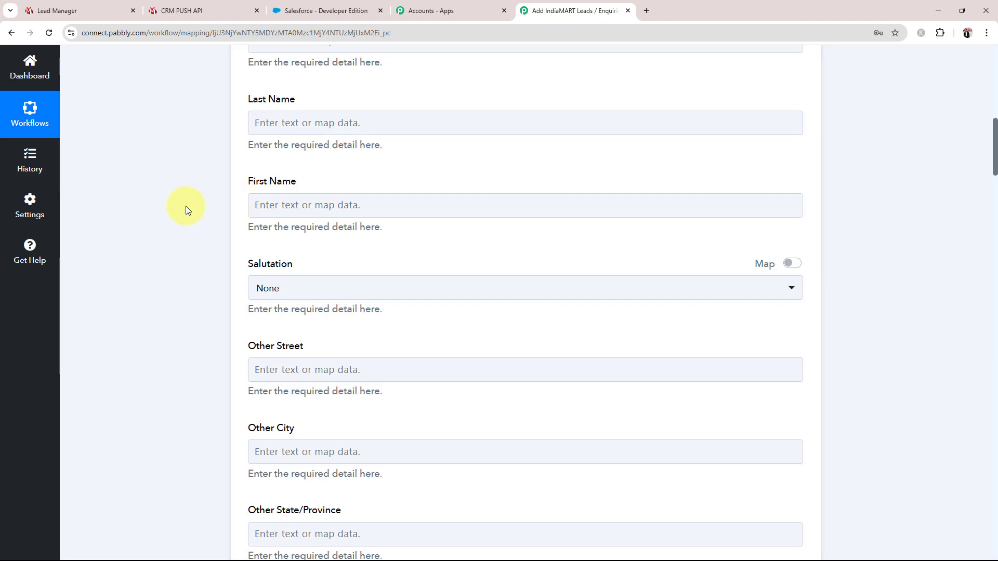
scroll(185, 206, "up", 2)
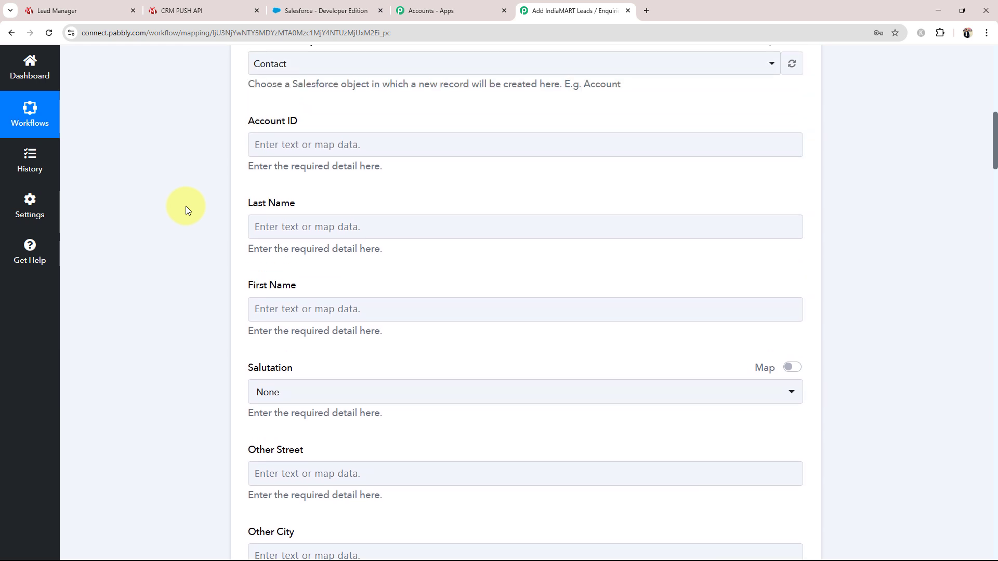
left_click(286, 223)
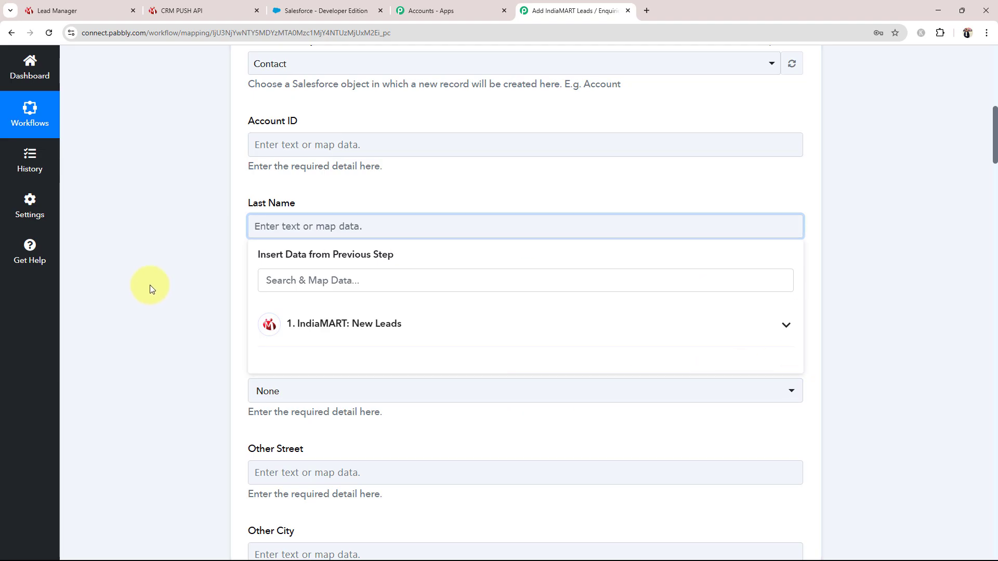
Step: Map the IndiaMART sender name into both Last Name and First Name
scroll(150, 287, "down", 2)
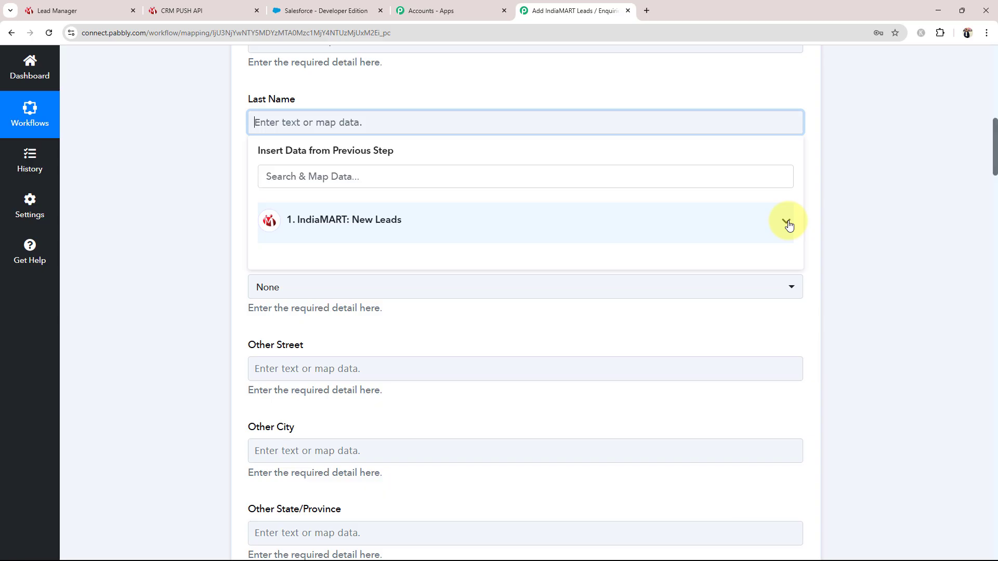
left_click(296, 178)
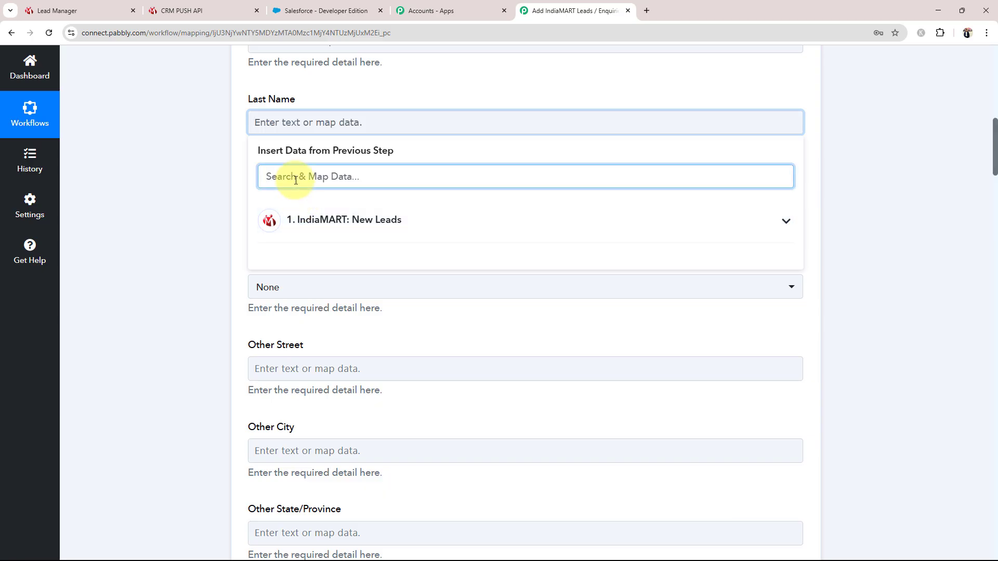
type("Name")
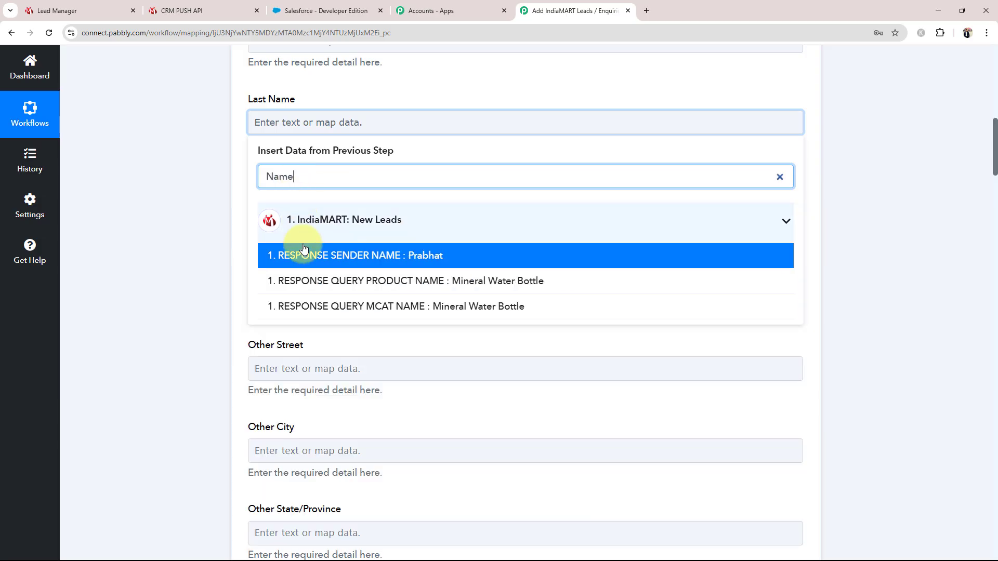
left_click(255, 258)
left_click(214, 192)
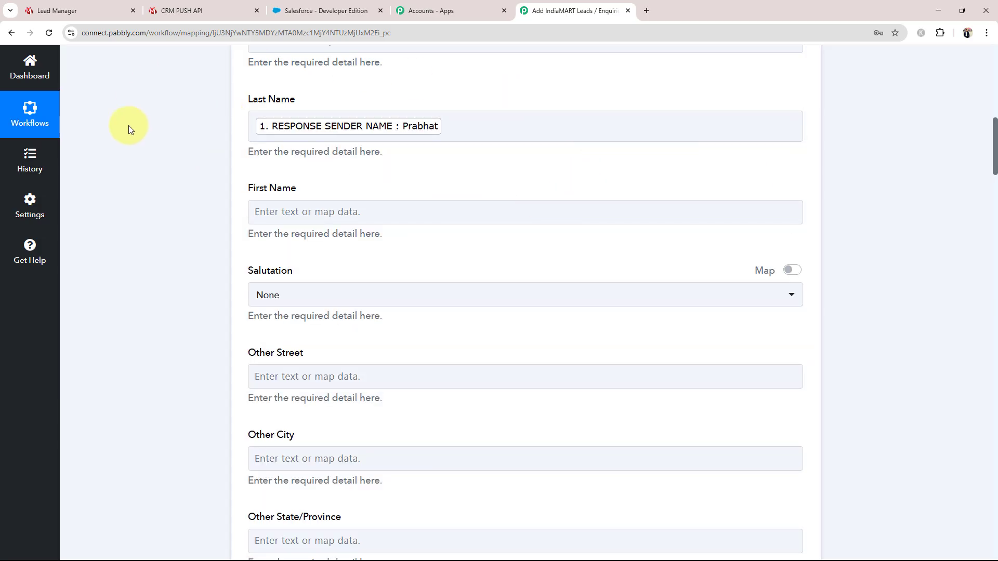
left_click(332, 214)
left_click(285, 273)
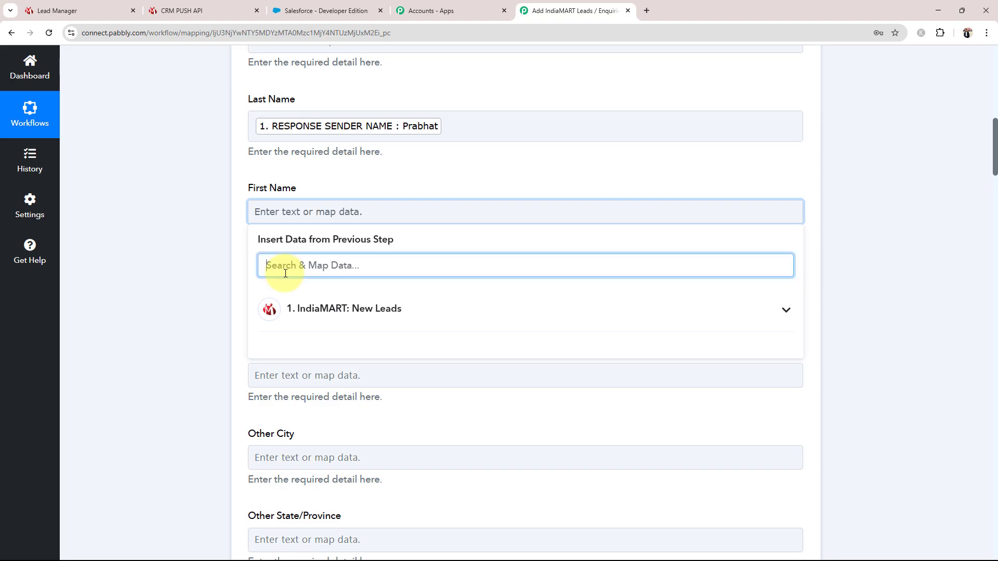
type("Name")
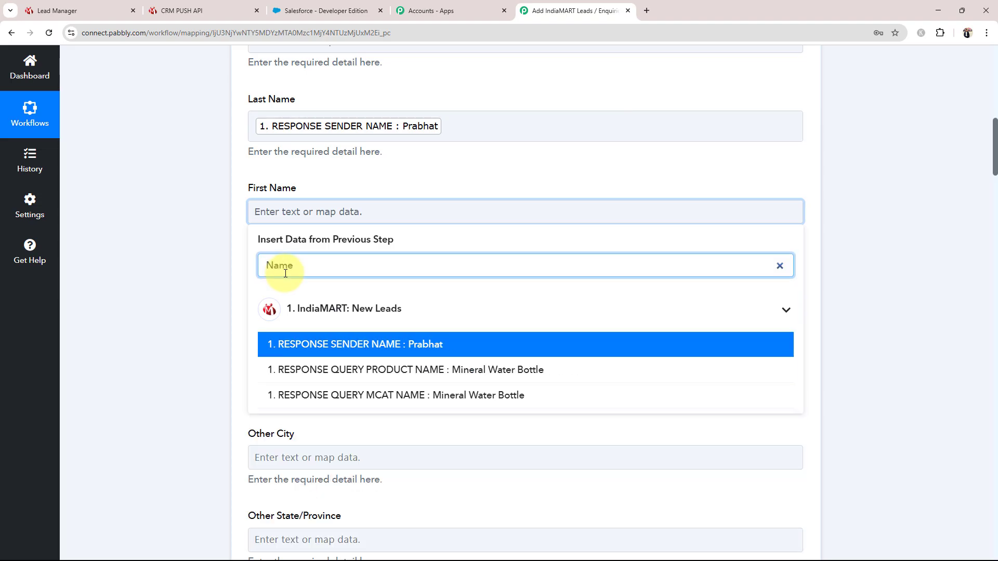
left_click(323, 345)
left_click(152, 250)
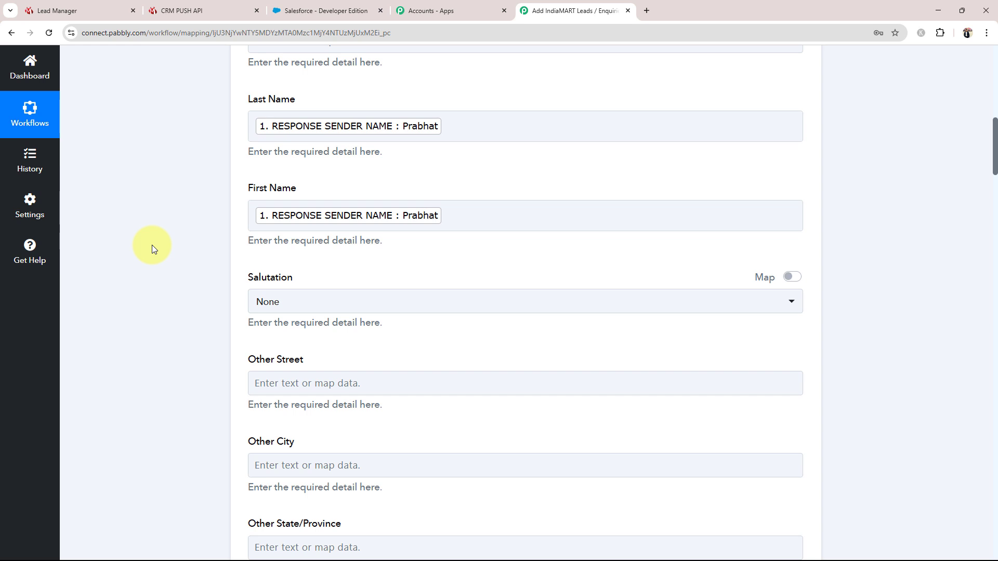
Step: Map the sender address into Other Street and the sender city into Other City
scroll(151, 245, "down", 4)
left_click(289, 175)
left_click(287, 228)
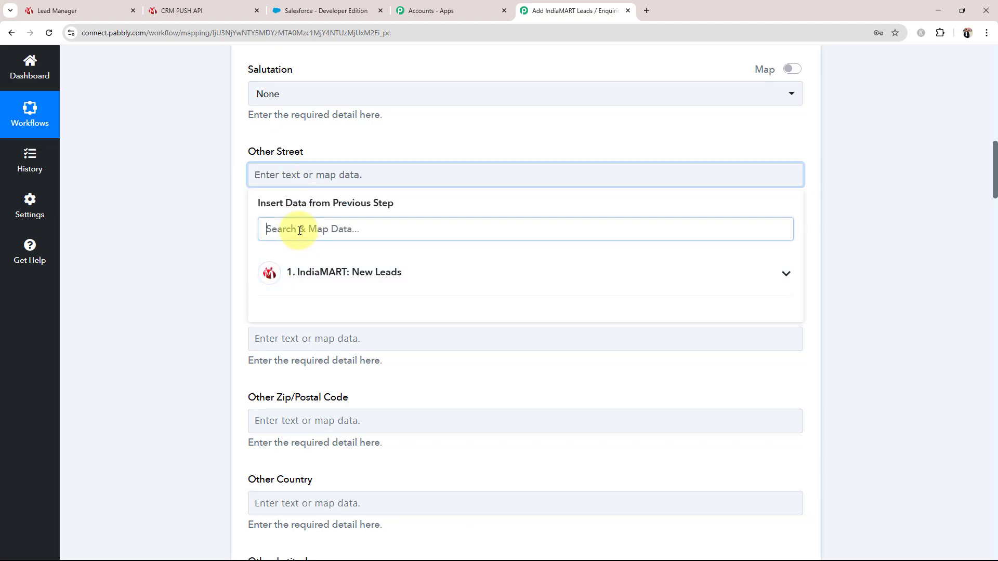
type("add")
left_click(324, 308)
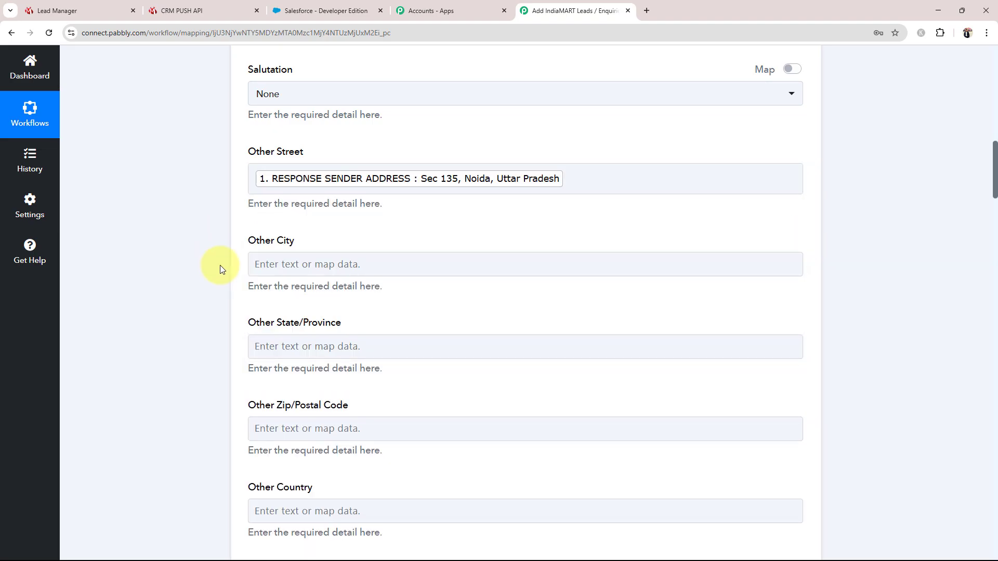
scroll(337, 206, "down", 1)
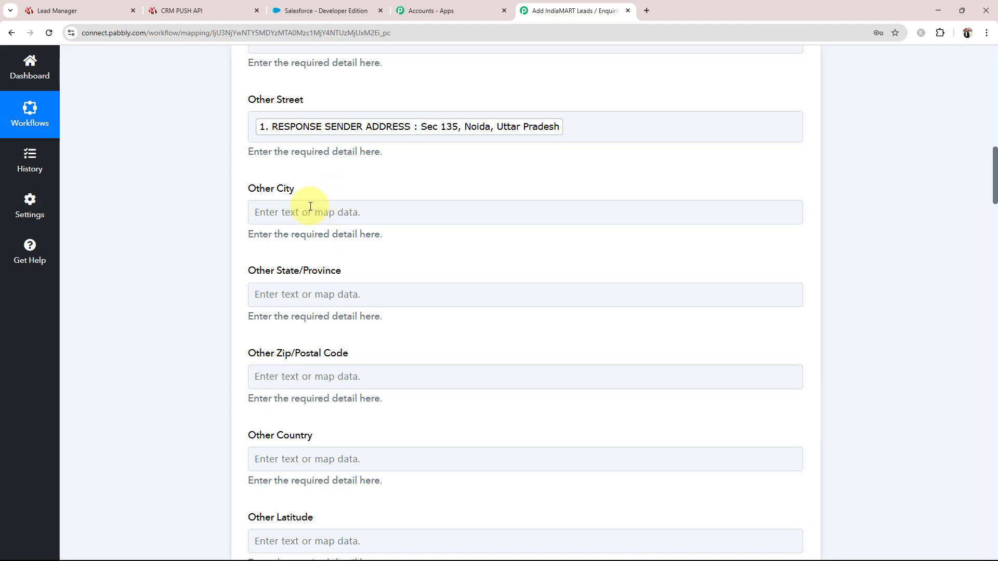
left_click(263, 212)
left_click(287, 273)
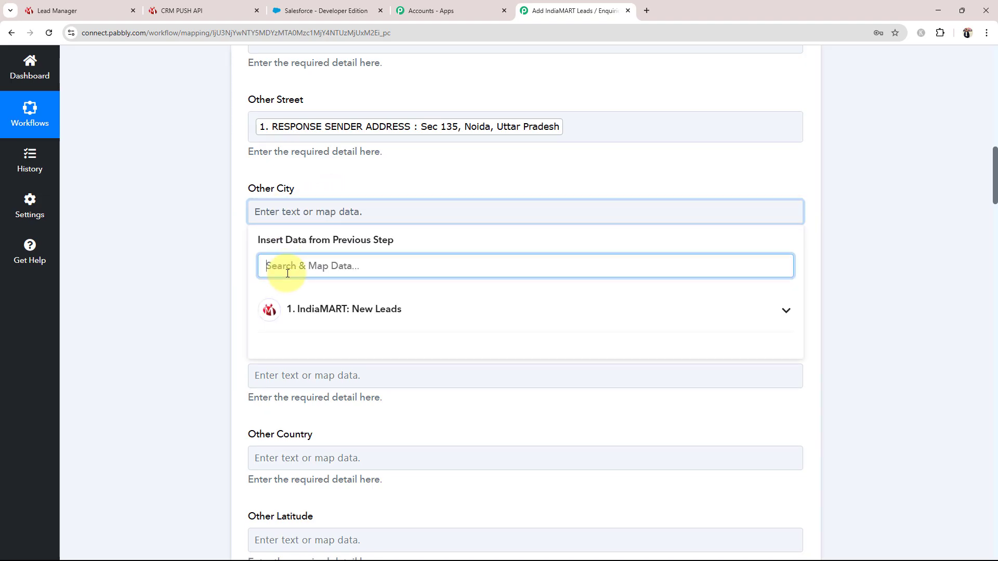
type("city")
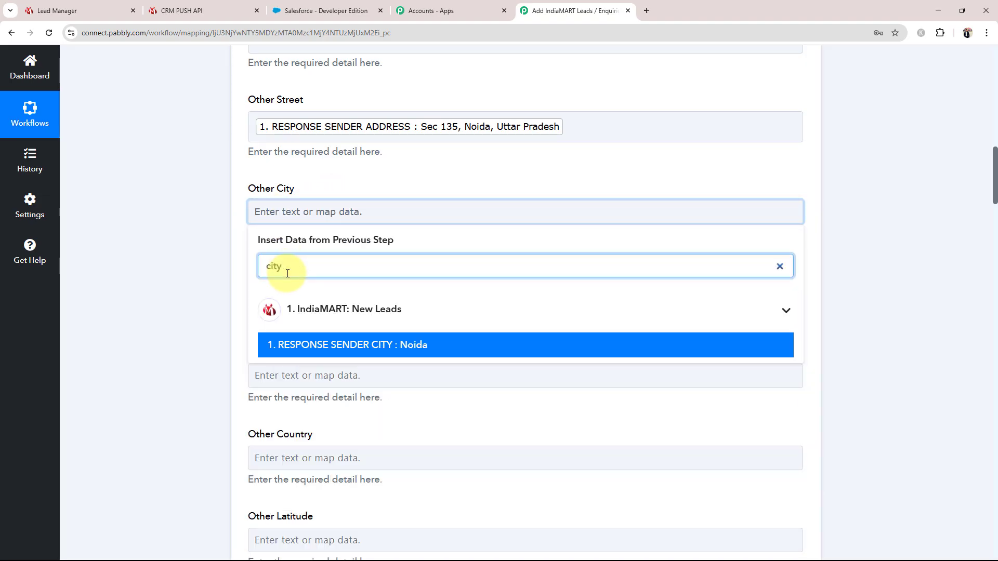
left_click(327, 340)
Step: Map sender state and pincode into Other State/Province and Other Zip/Postal Code, removing the duplicate pincode
scroll(189, 299, "down", 4)
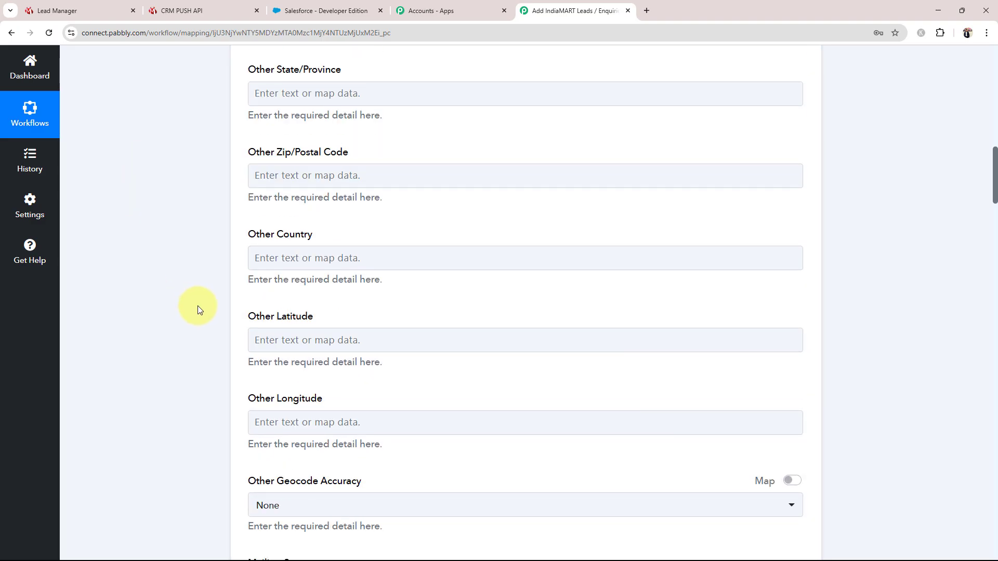
left_click(267, 93)
left_click(287, 151)
type("d")
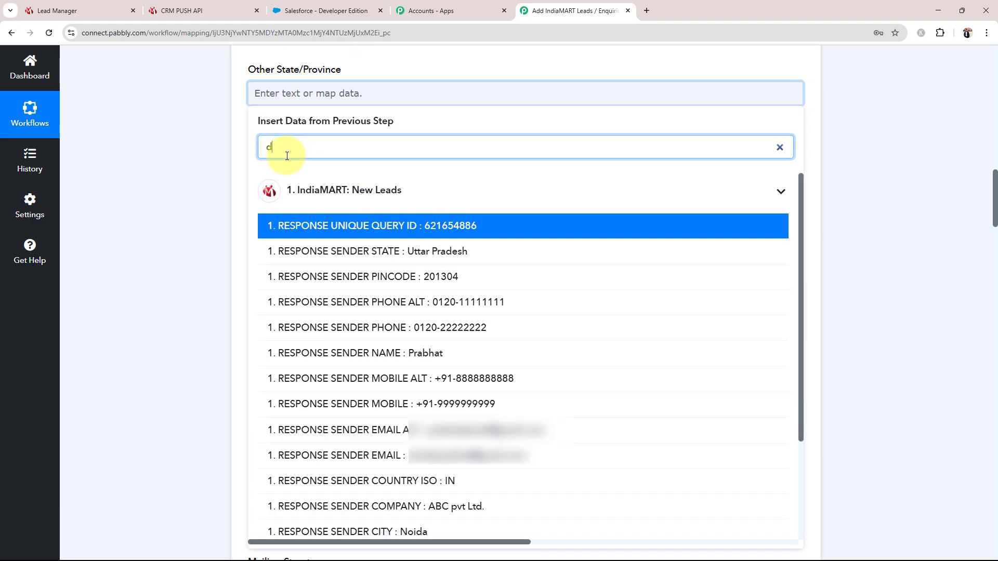
key("BackSpace")
type("sta")
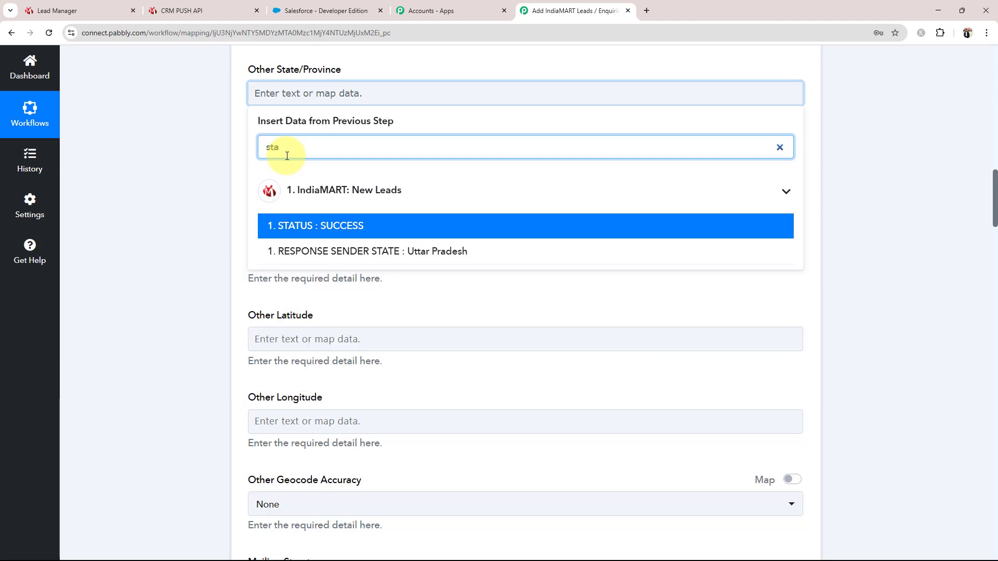
left_click(334, 251)
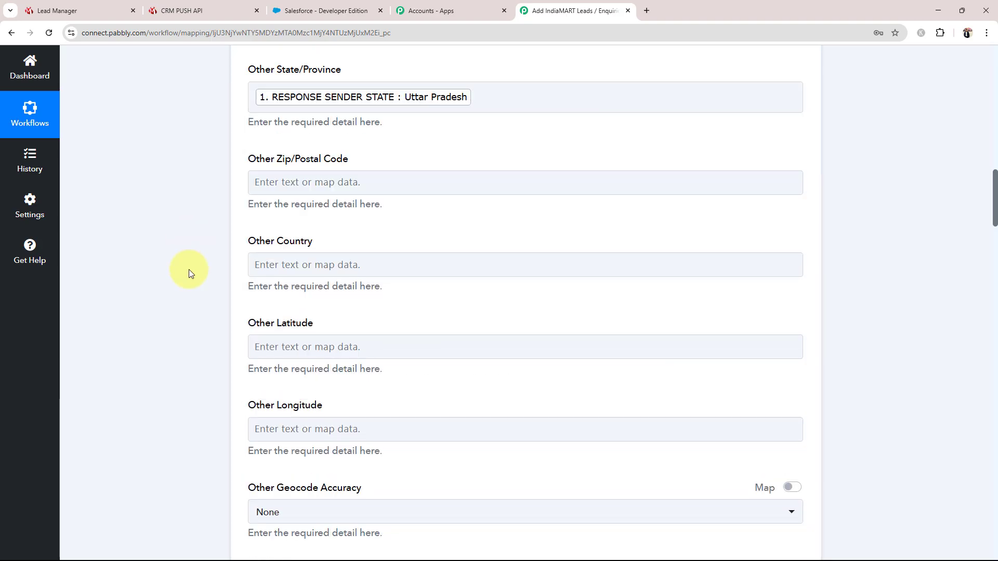
left_click(289, 184)
left_click(289, 235)
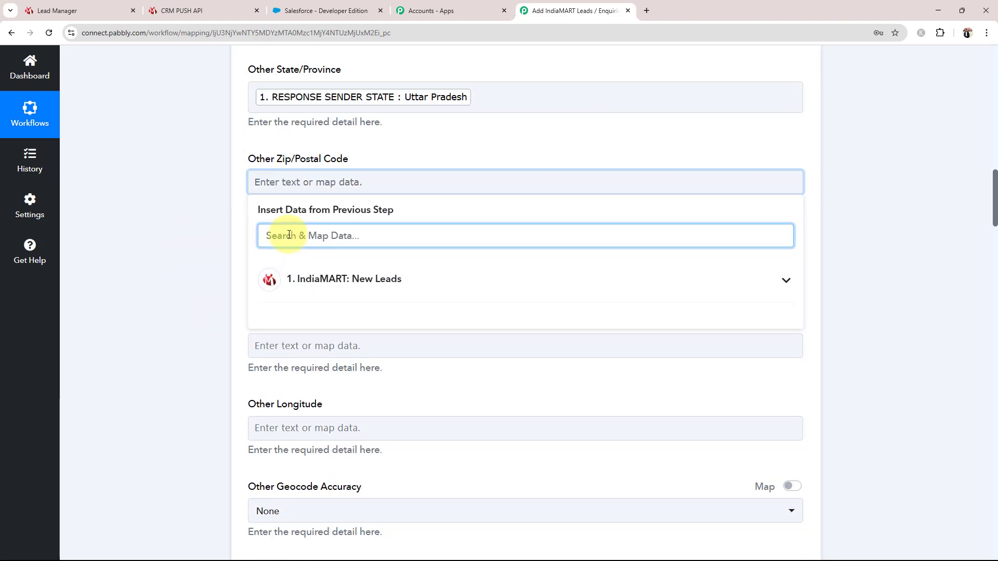
type("posta")
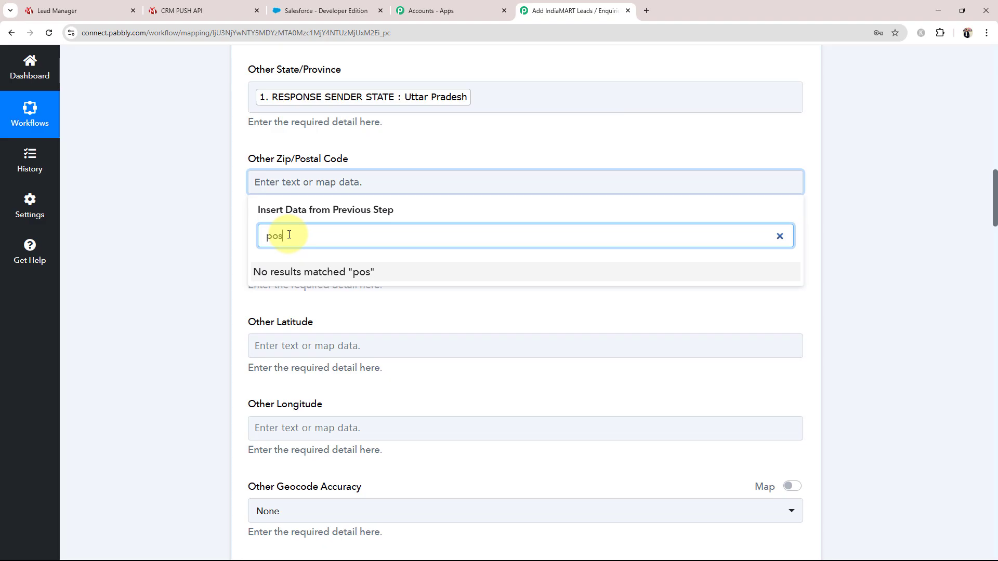
key("BackSpace")
key("BackSpace")
type("in")
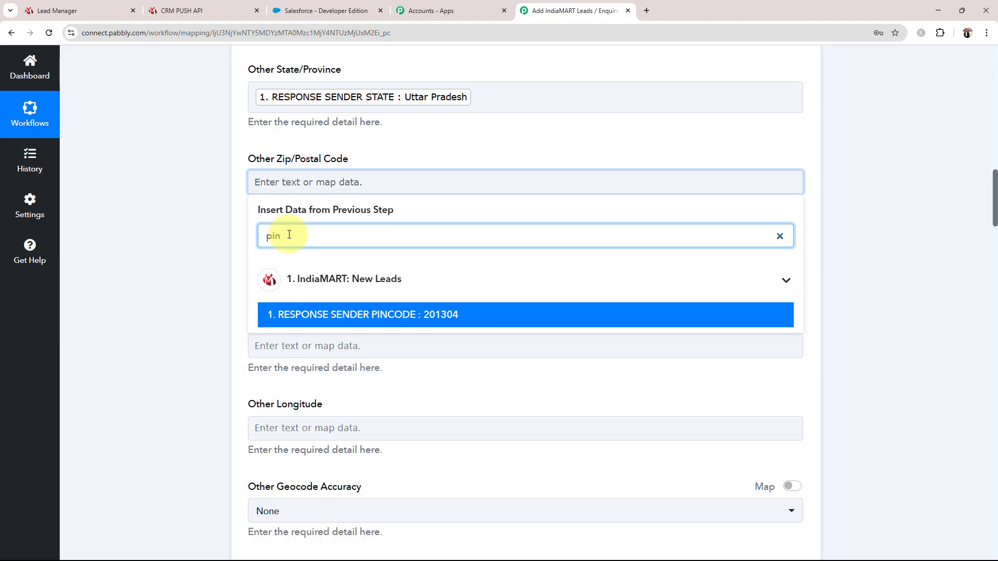
double_click(267, 320)
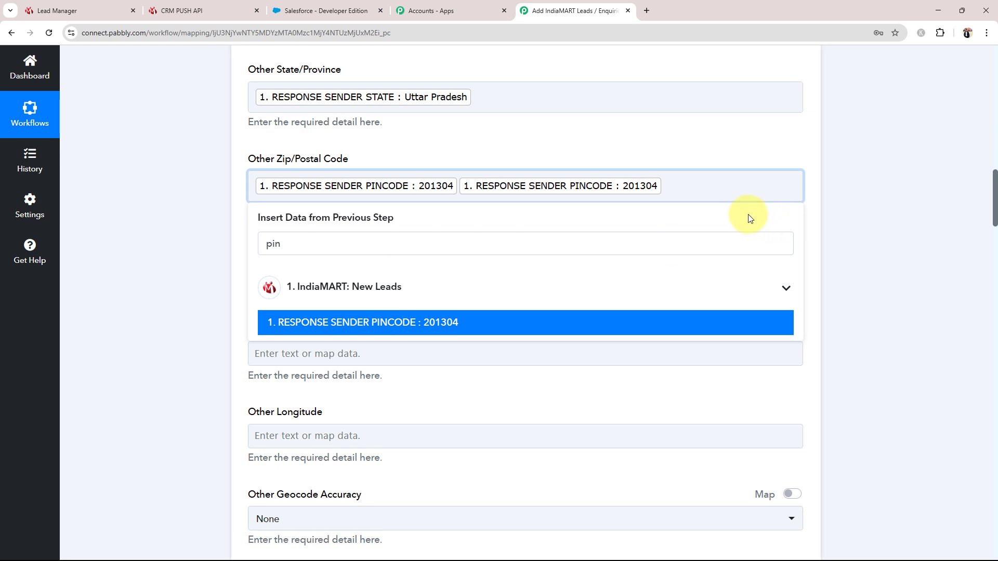
key("BackSpace")
left_click(161, 283)
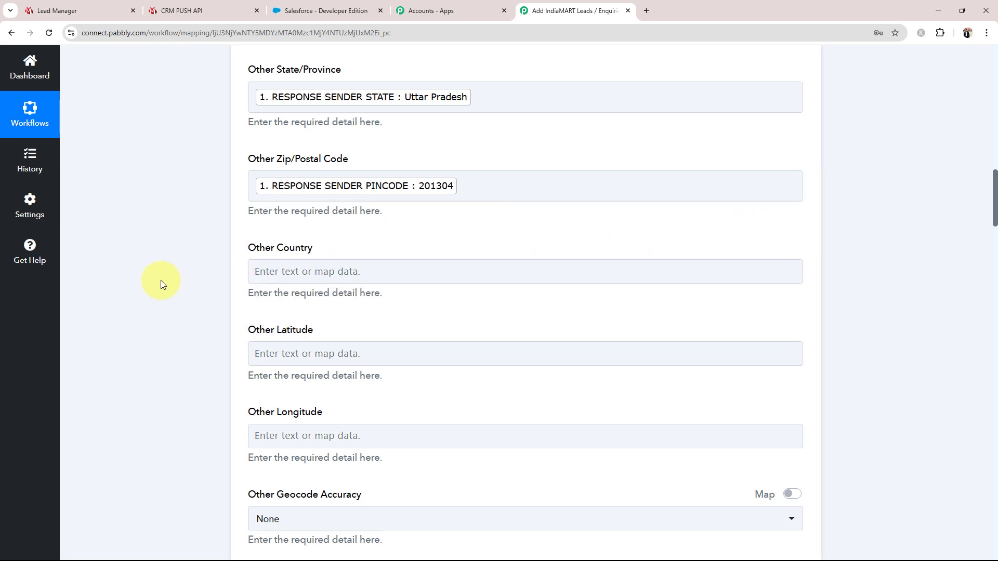
scroll(161, 280, "down", 5)
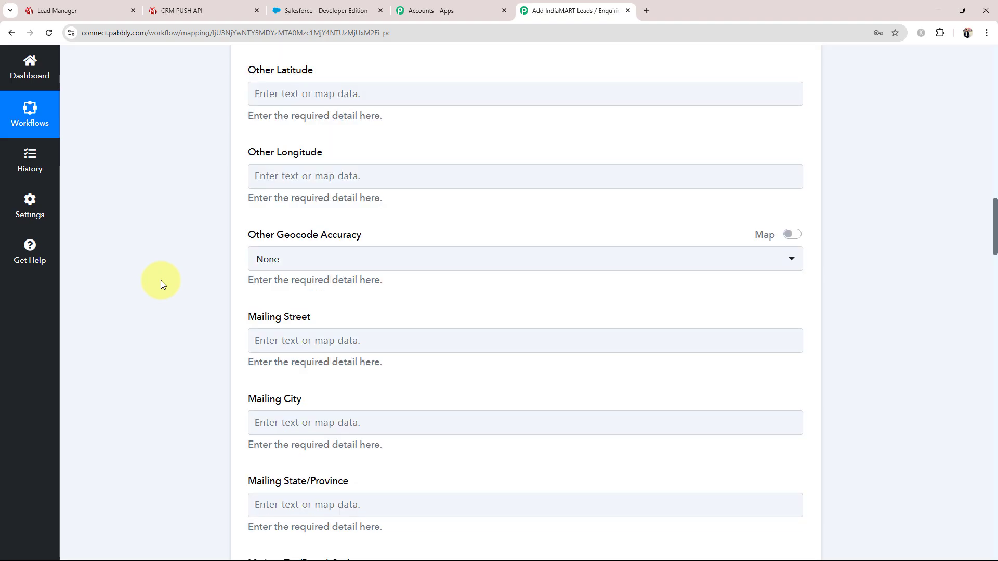
scroll(161, 280, "down", 9)
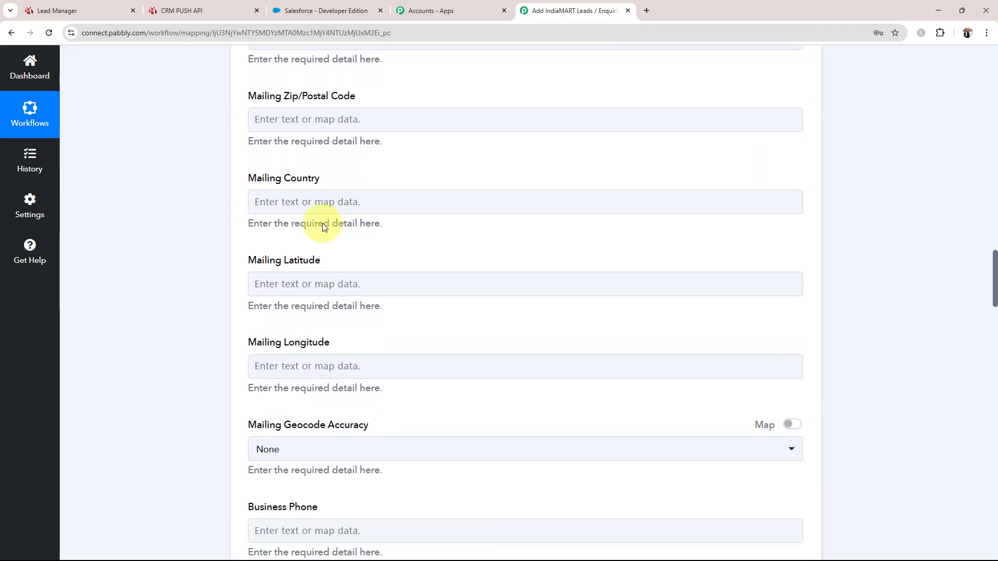
scroll(160, 341, "down", 4)
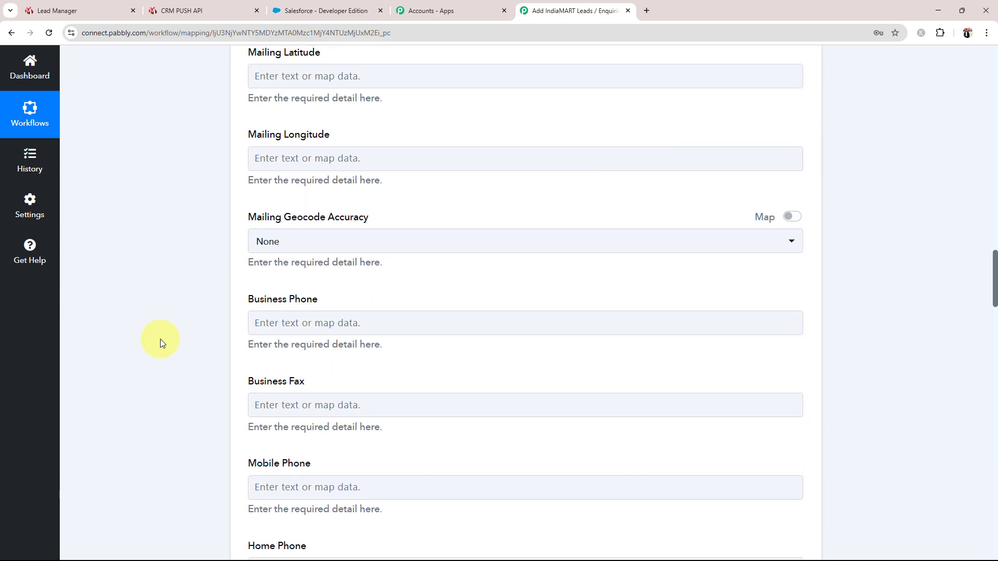
scroll(160, 339, "down", 3)
Step: Map the sender phone into Business Phone and the sender mobile into Mobile Phone
left_click(289, 171)
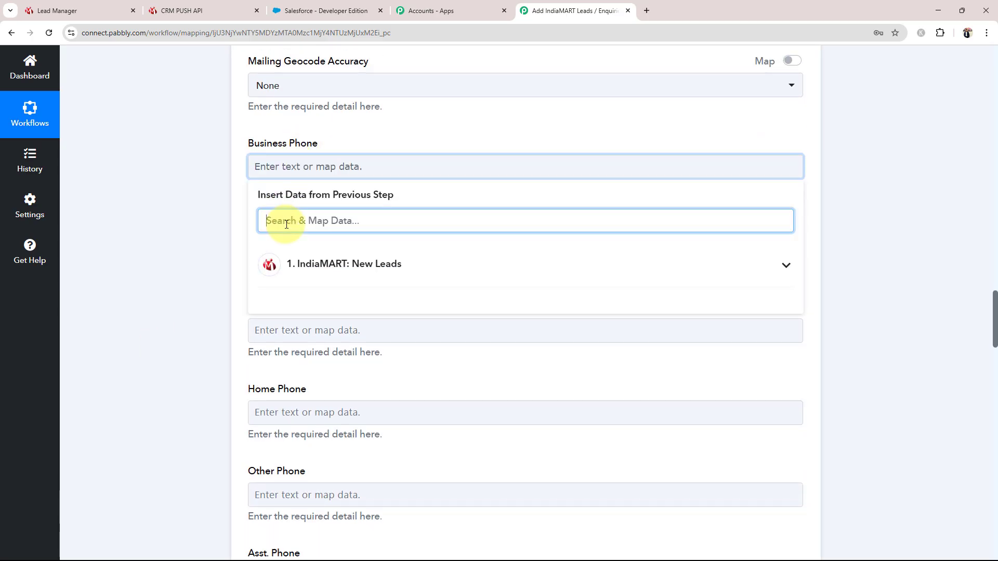
type("pho")
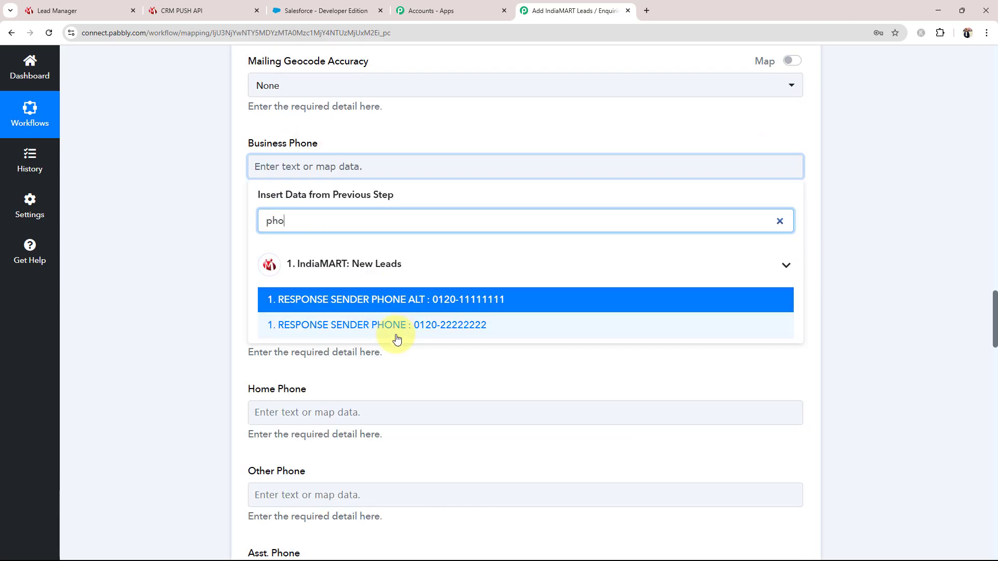
left_click(391, 327)
left_click(173, 215)
left_click(285, 343)
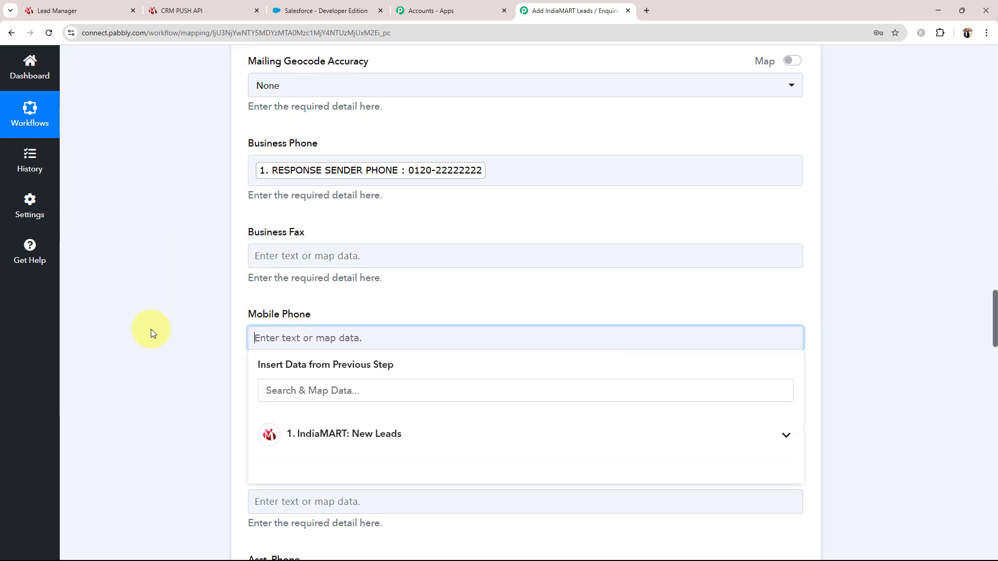
scroll(218, 280, "down", 3)
left_click(262, 236)
type("mo")
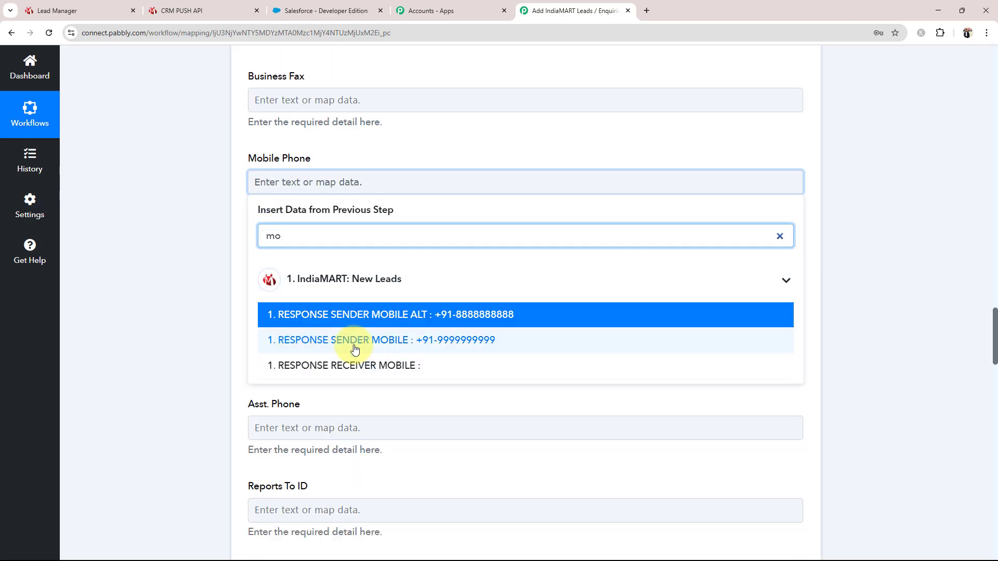
left_click(312, 340)
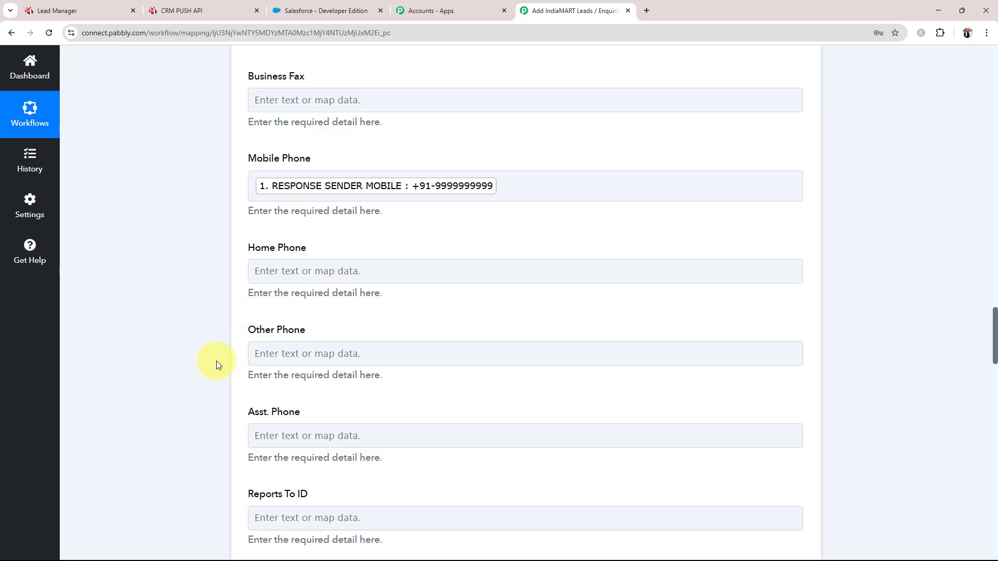
Step: Map RESPONSE SENDER EMAIL into the Email field and scroll through the remaining fields
scroll(218, 359, "down", 4)
scroll(218, 322, "down", 4)
left_click(306, 185)
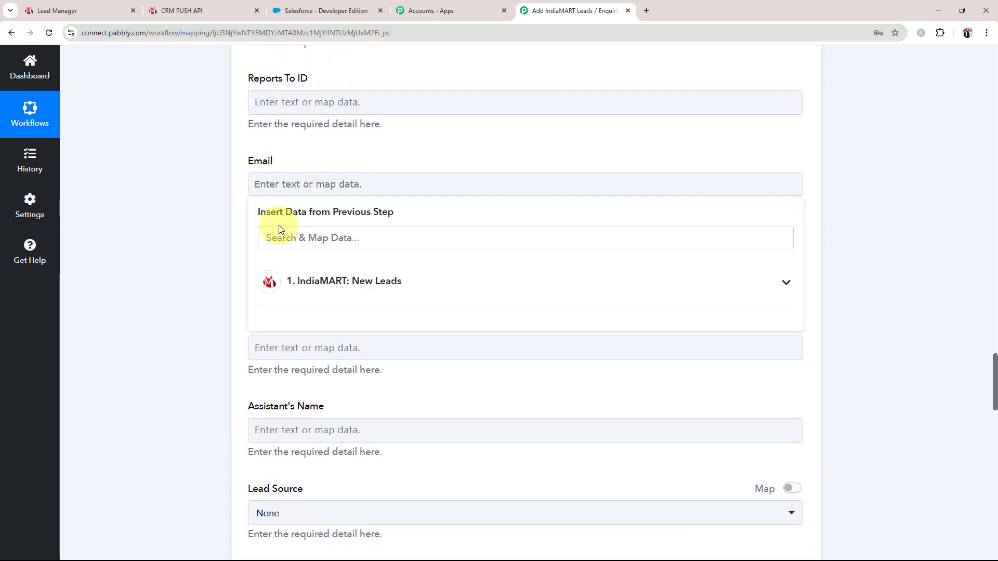
left_click(280, 238)
type("em")
left_click(367, 345)
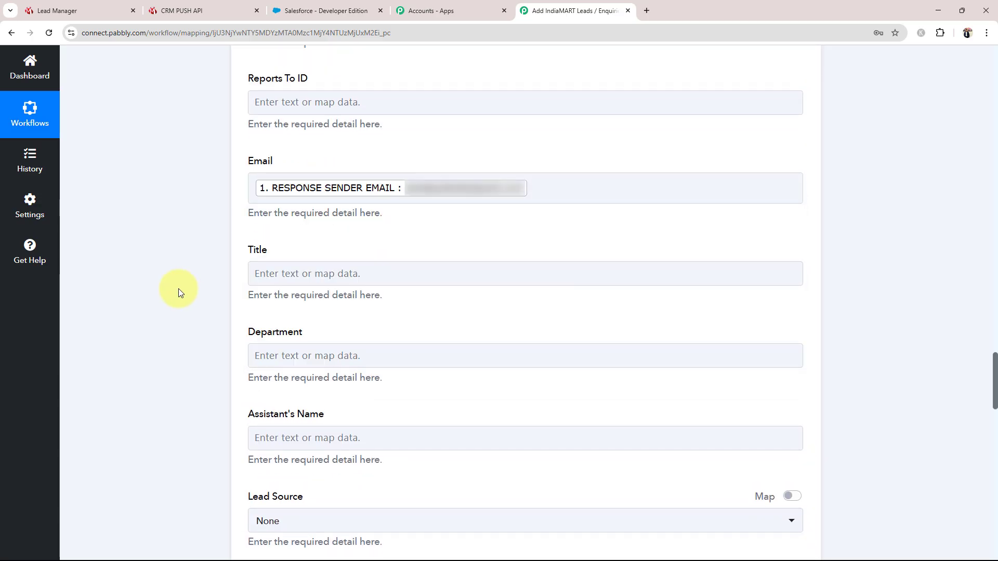
scroll(239, 206, "down", 5)
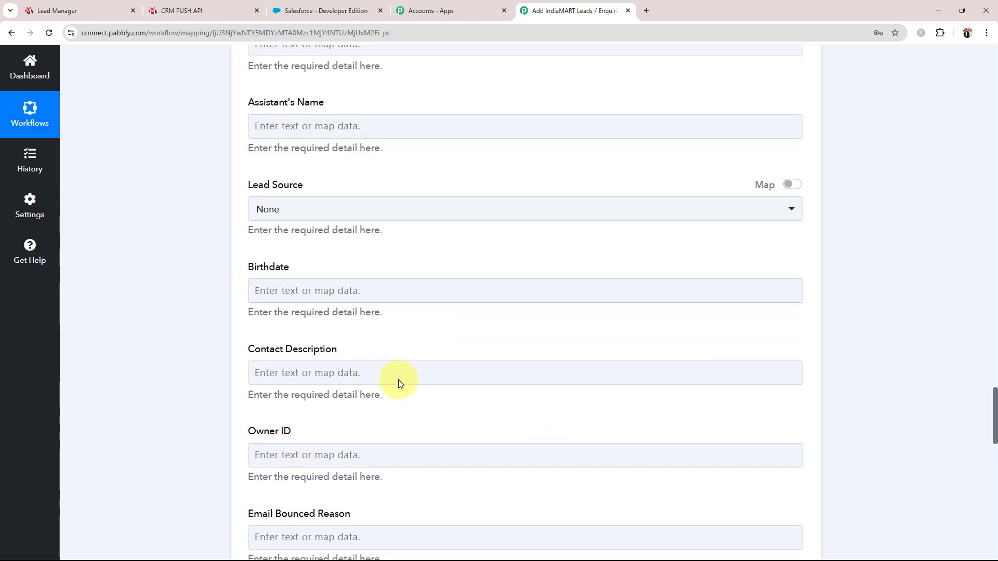
scroll(468, 348, "down", 7)
scroll(208, 325, "down", 9)
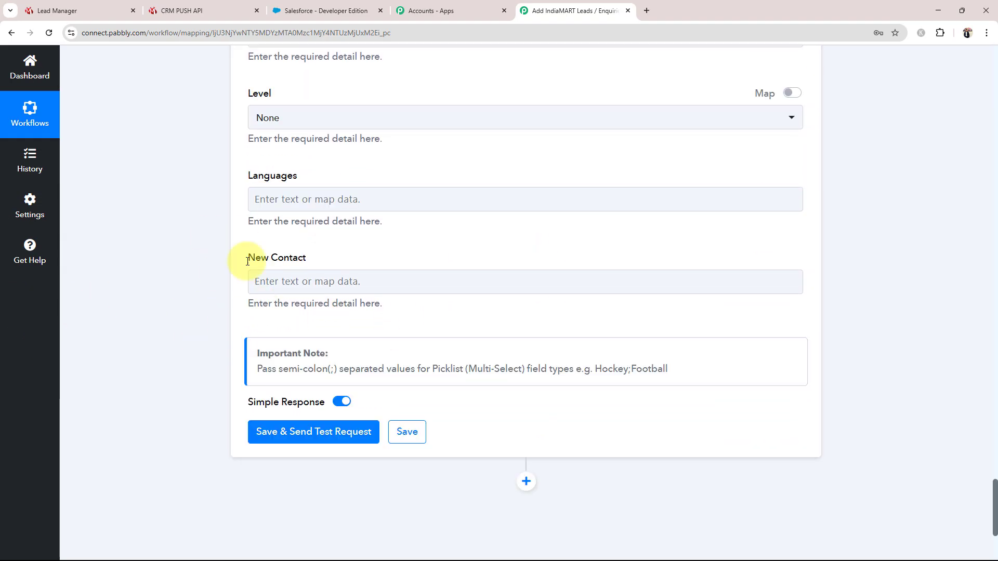
scroll(260, 296, "up", 3)
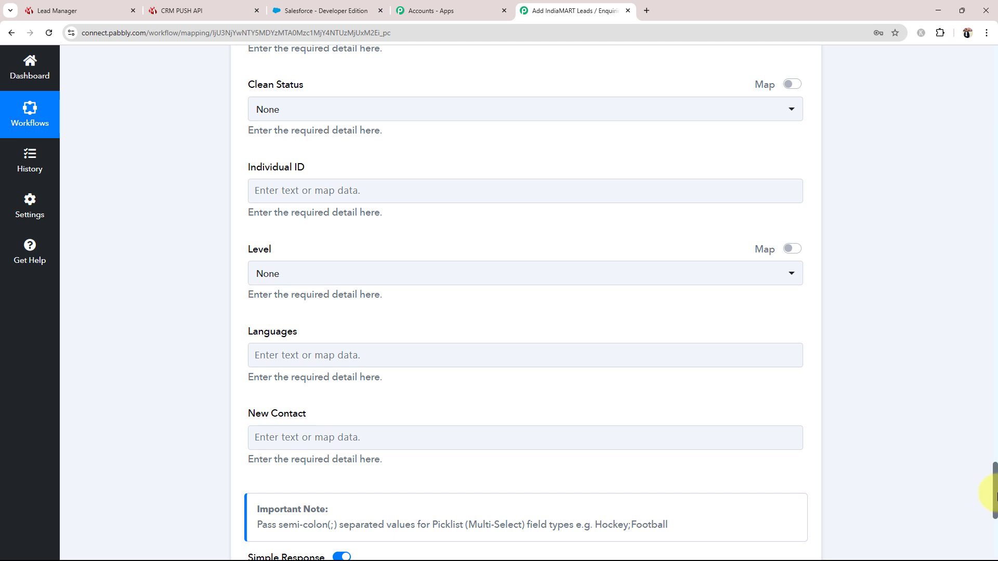
left_click_drag(995, 494, 993, 134)
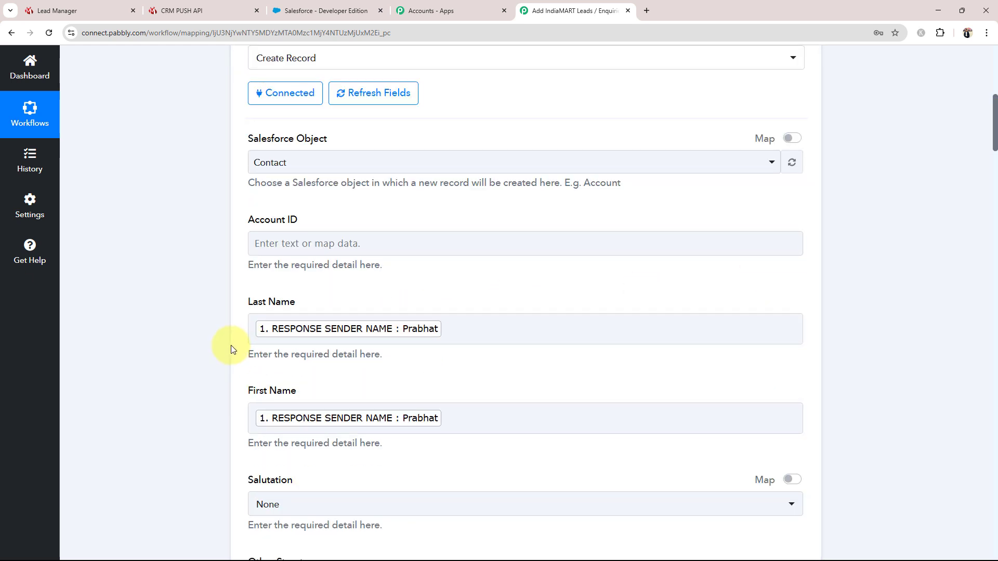
scroll(231, 346, "down", 4)
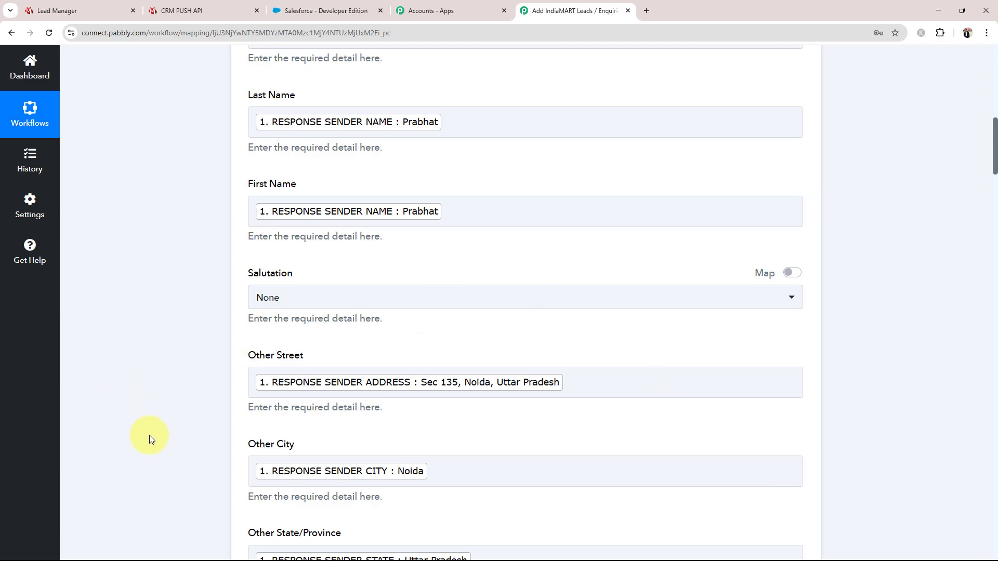
left_click(256, 378)
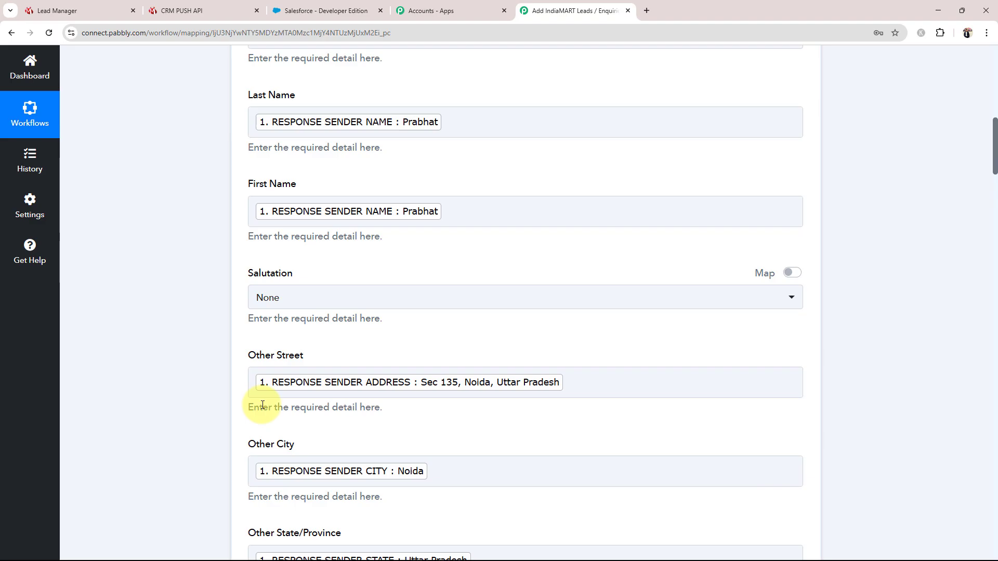
left_click(606, 376)
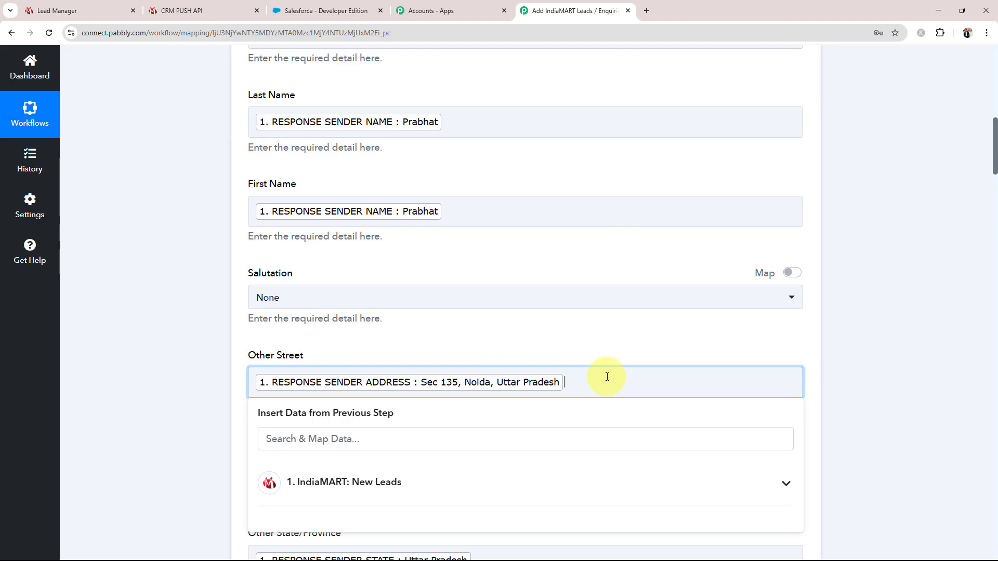
left_click(197, 376)
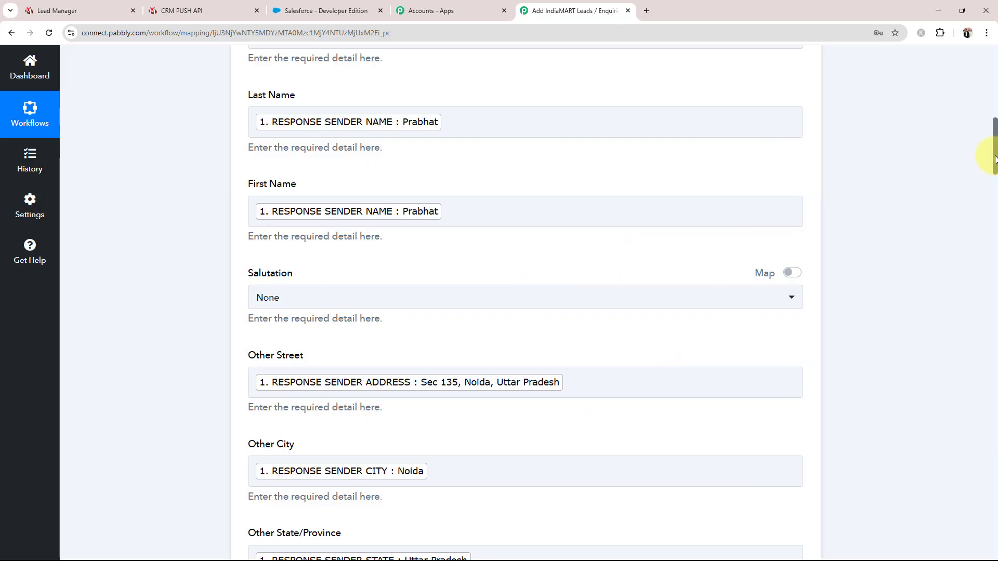
left_click_drag(995, 158, 996, 494)
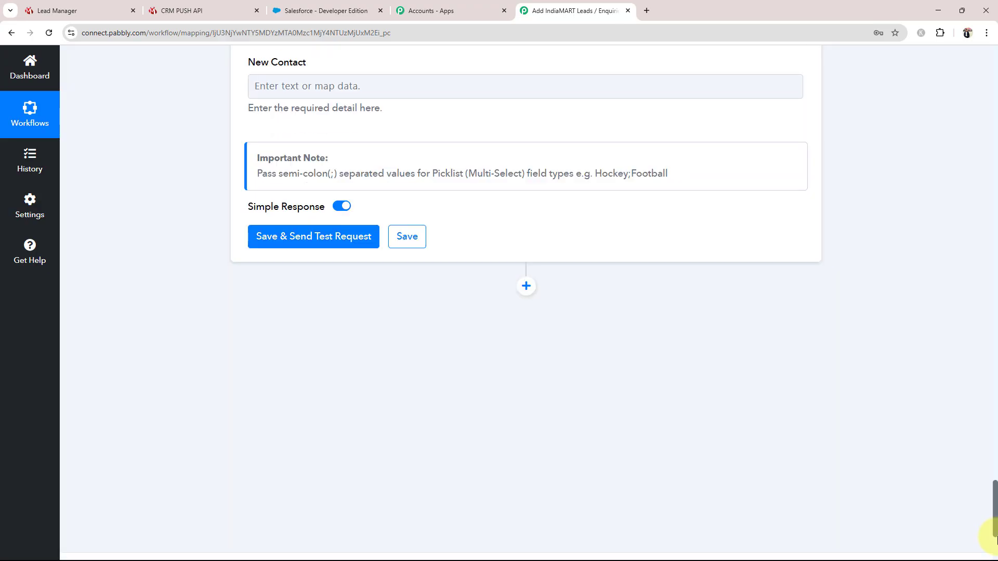
Step: Save the Salesforce step, send a test request, and check the returned contact Id and Success 1
left_click(317, 237)
scroll(201, 349, "up", 3)
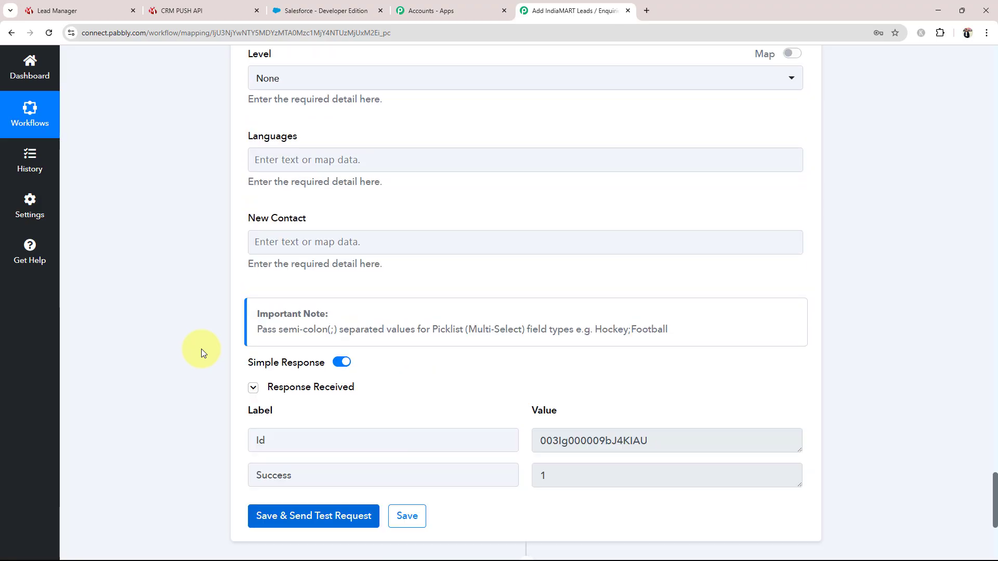
scroll(312, 410, "down", 1)
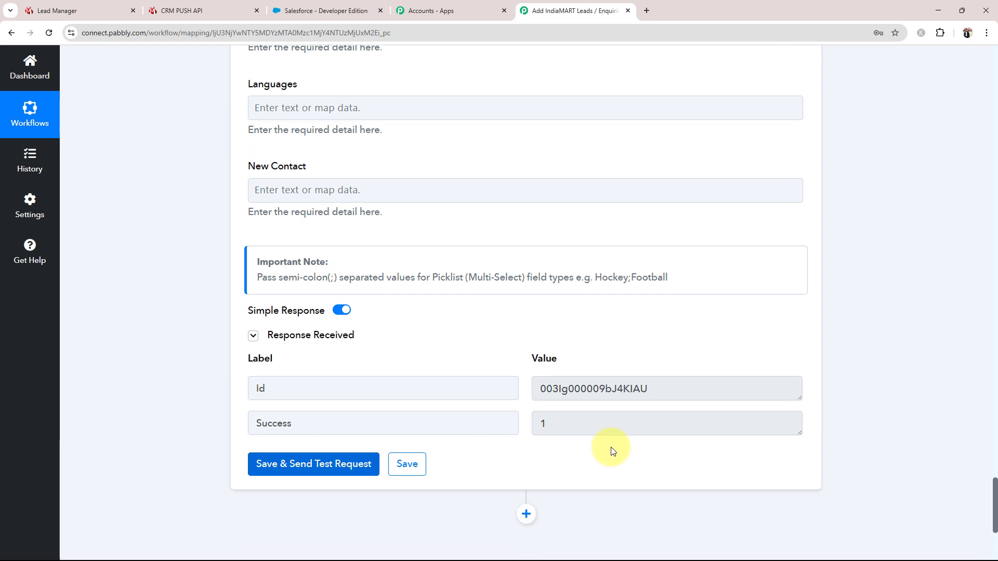
left_click_drag(586, 422, 536, 423)
left_click_drag(680, 393, 472, 391)
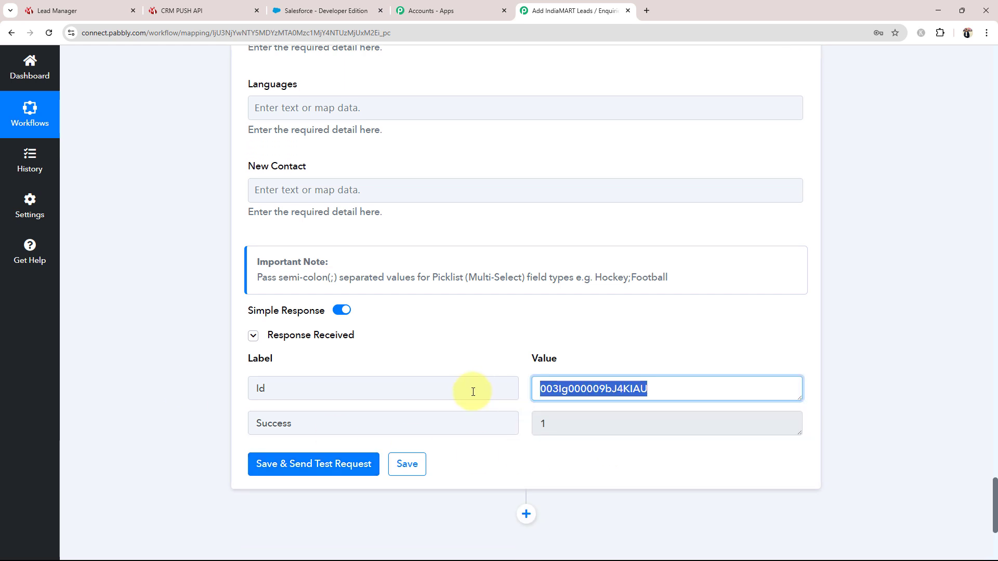
left_click(198, 362)
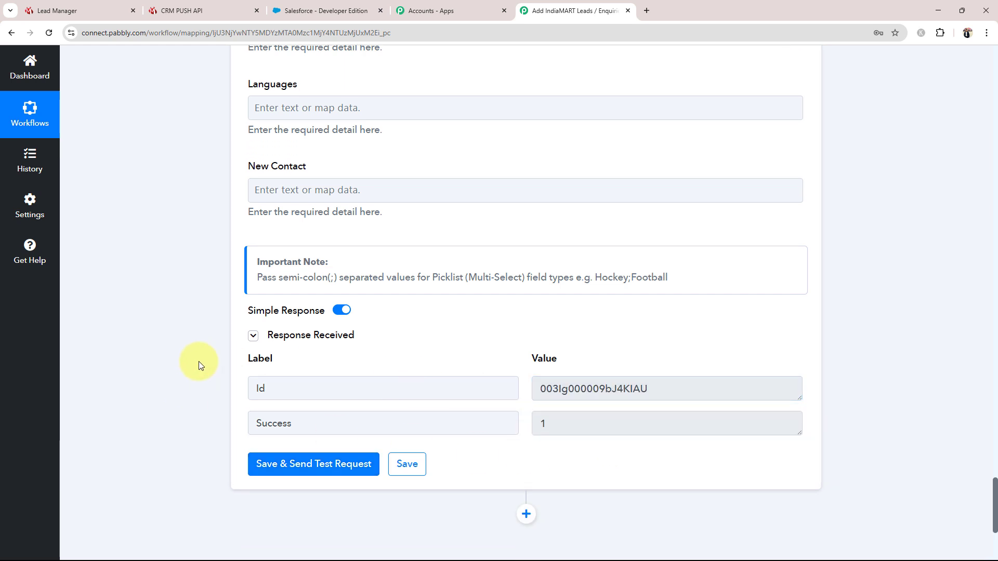
Step: Open the new contact from Salesforce Contacts and check its phone, mobile, email and Other Address
left_click(323, 11)
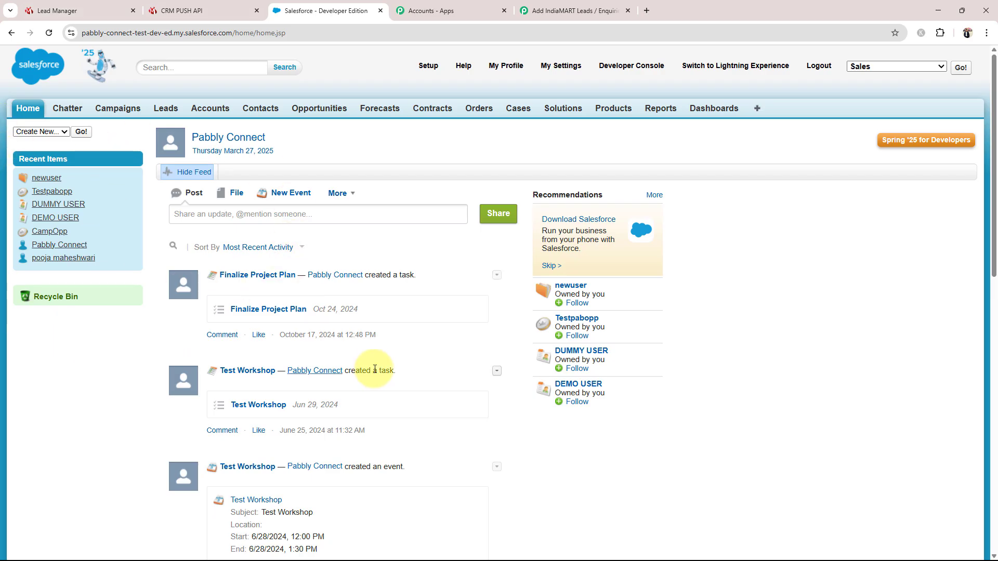
left_click(254, 107)
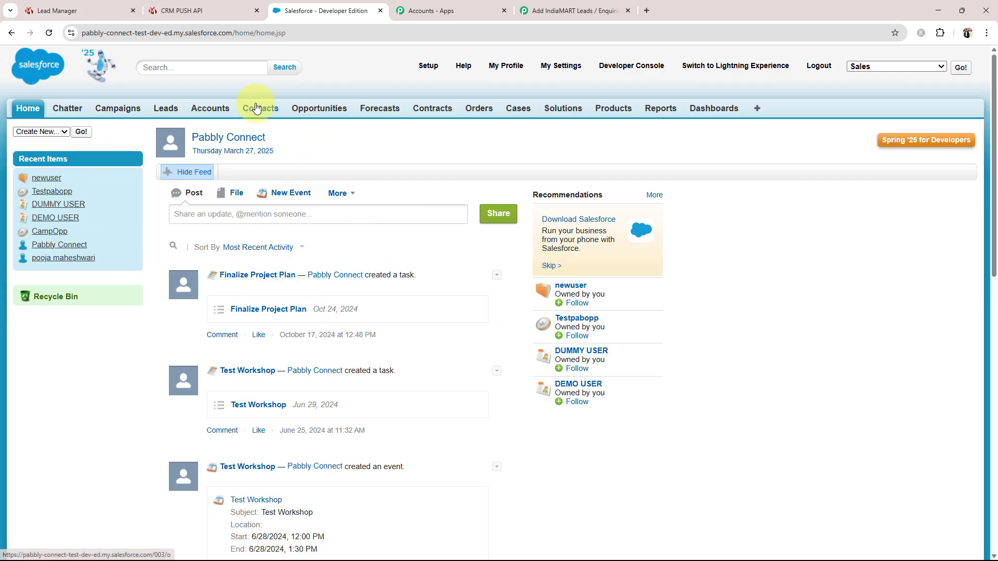
left_click(196, 244)
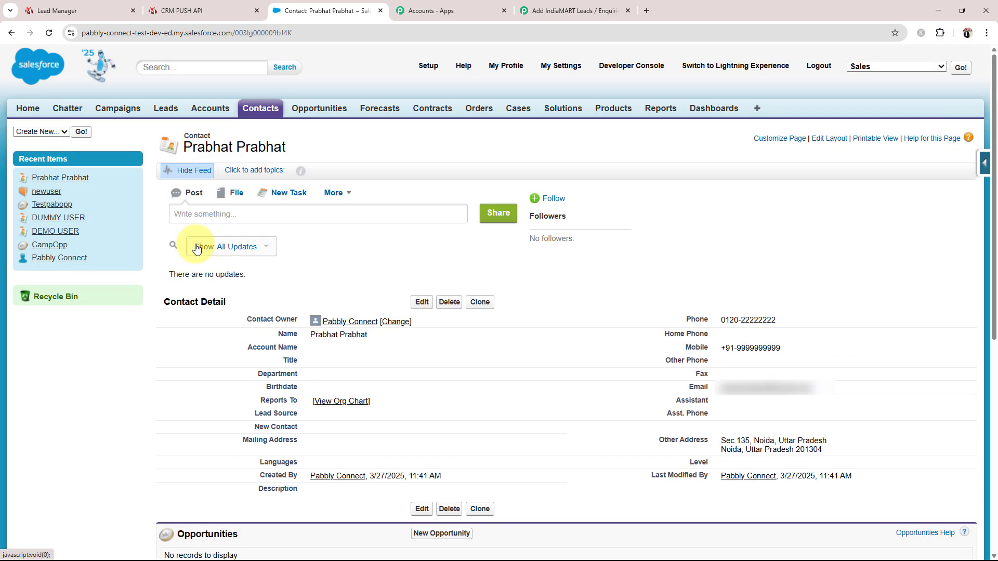
left_click_drag(317, 334, 365, 330)
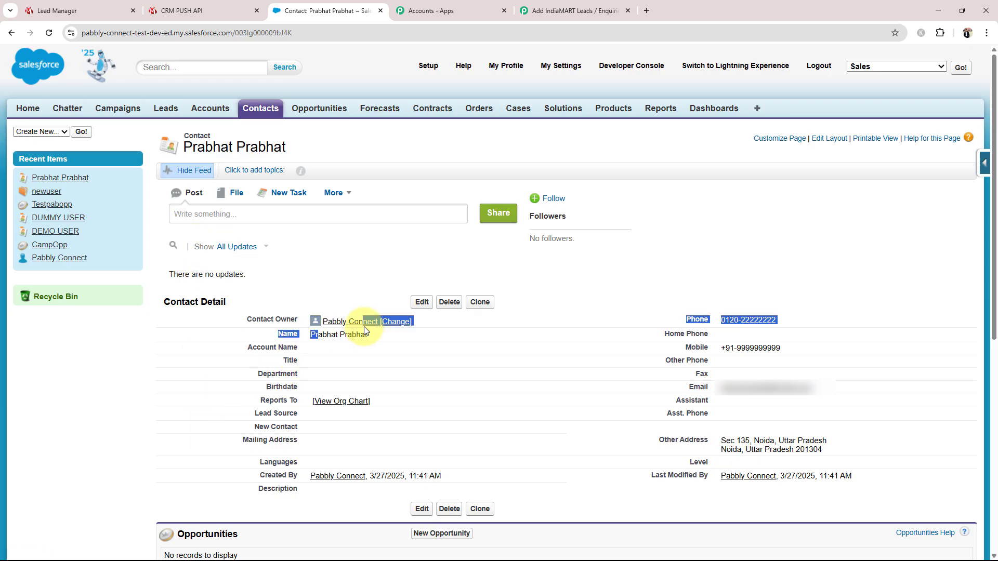
left_click_drag(719, 320, 796, 322)
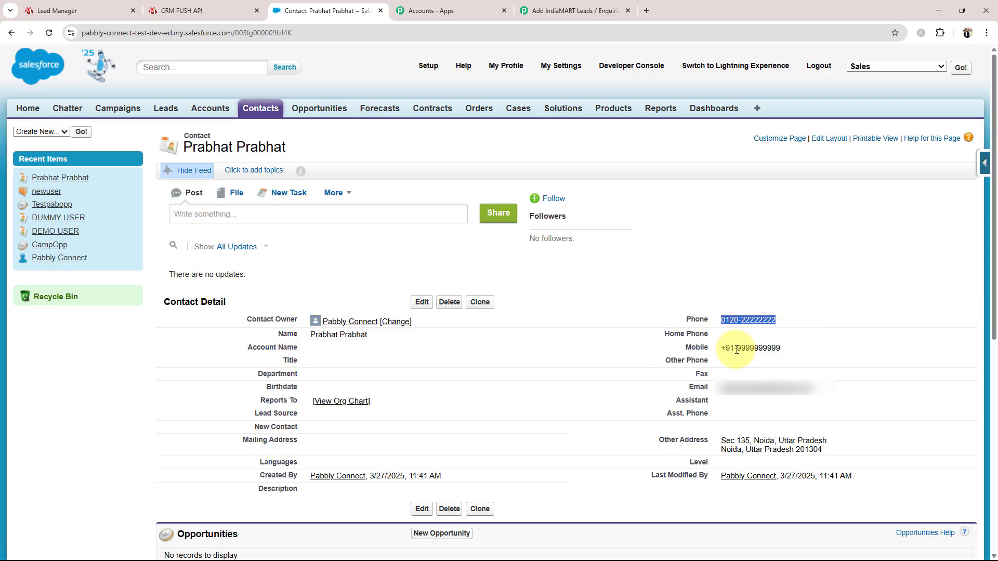
left_click_drag(717, 348, 895, 348)
left_click(717, 394)
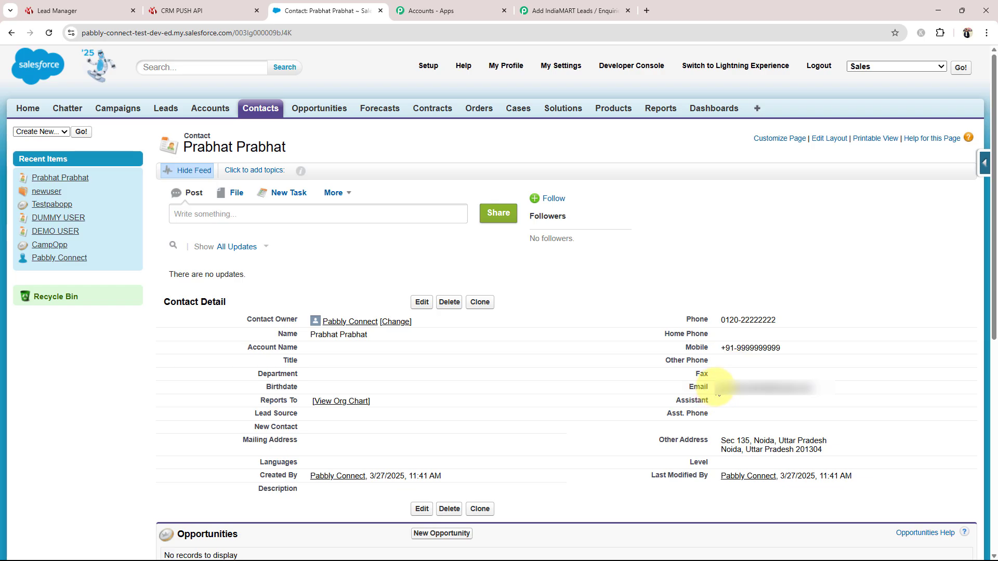
left_click_drag(716, 388, 843, 393)
left_click(339, 410)
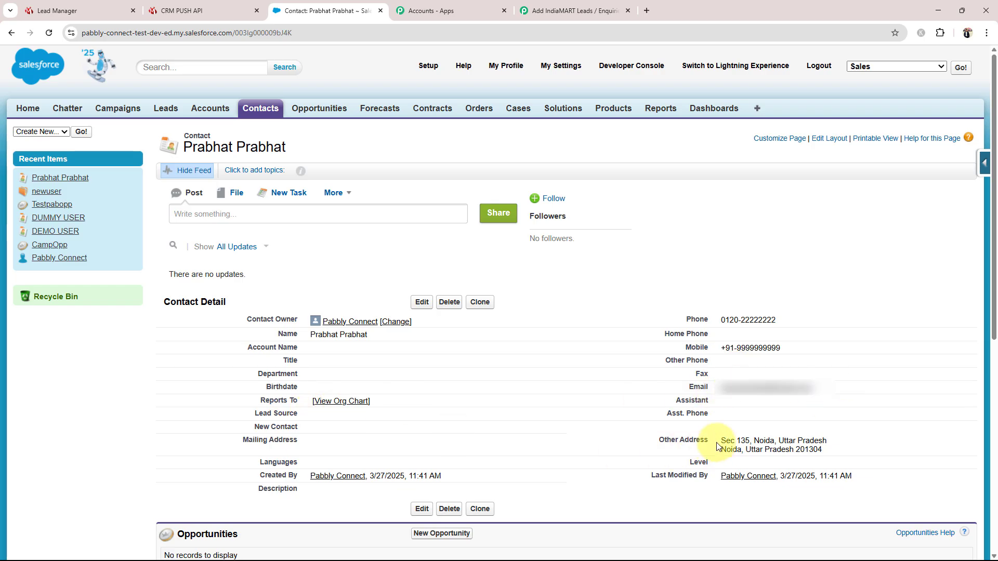
left_click_drag(717, 446, 835, 448)
left_click(487, 427)
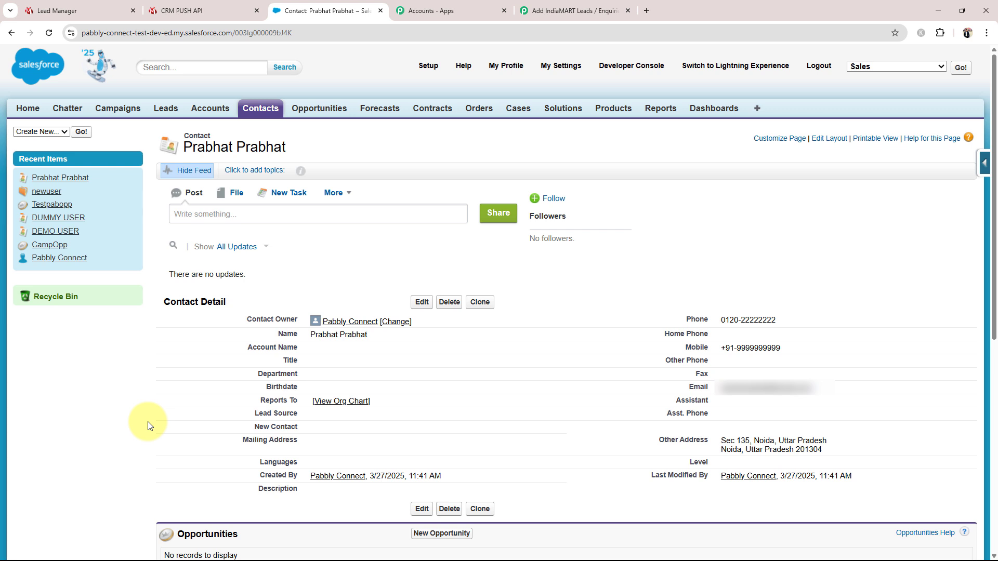
Step: Go back to the Pabbly workflow and collapse the Salesforce Create Record step
left_click(530, 10)
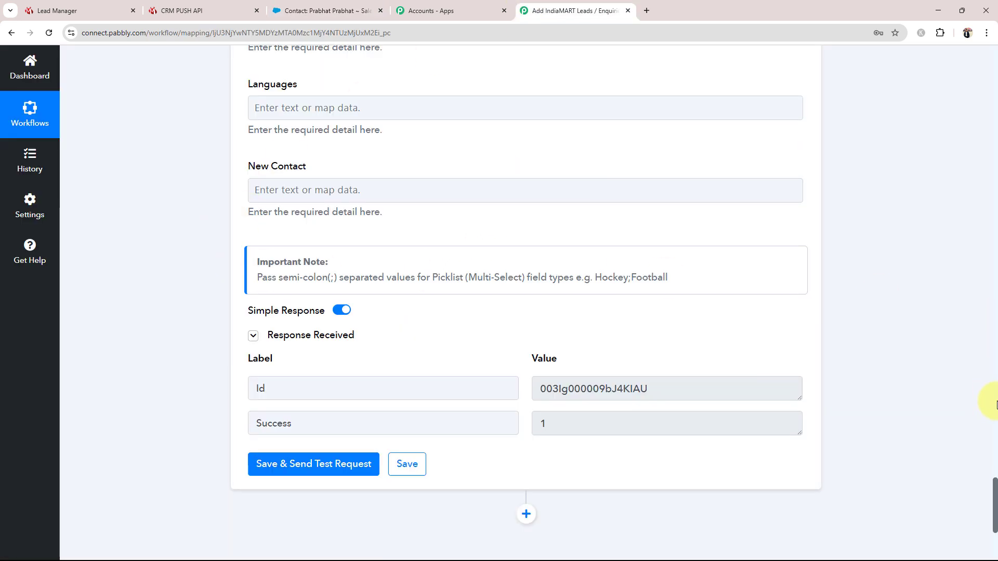
scroll(987, 457, "up", 20)
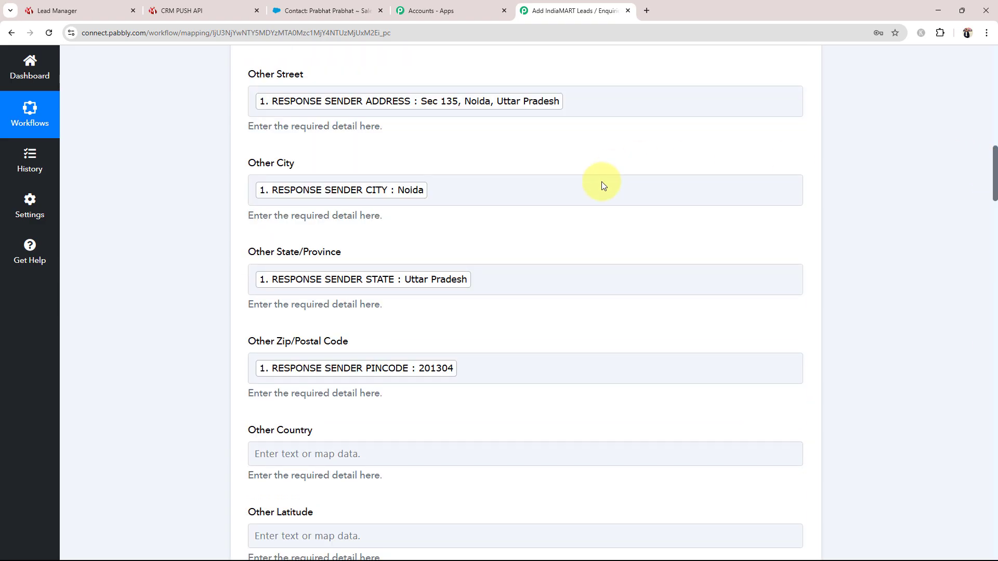
scroll(602, 182, "up", 14)
left_click(417, 178)
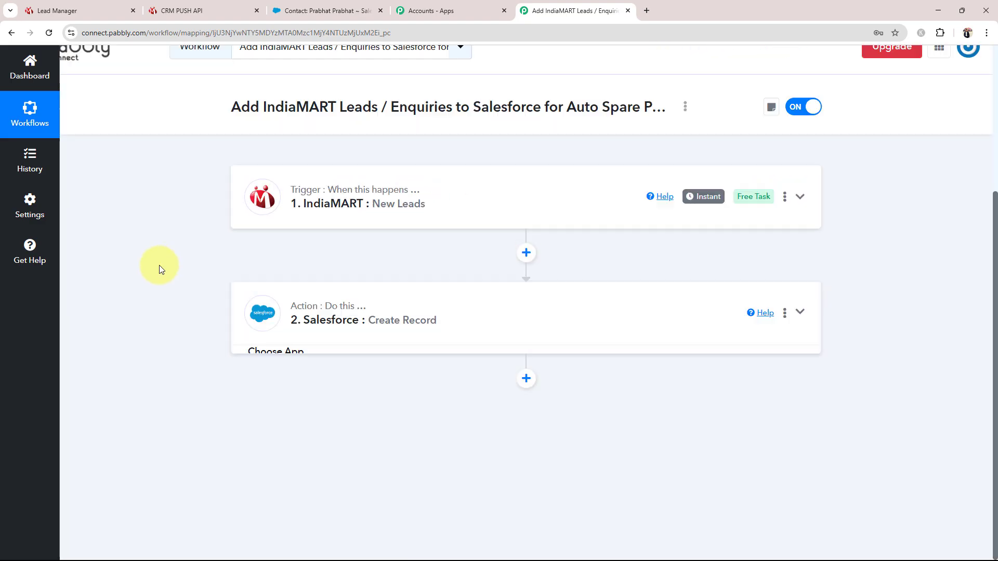
scroll(159, 269, "up", 2)
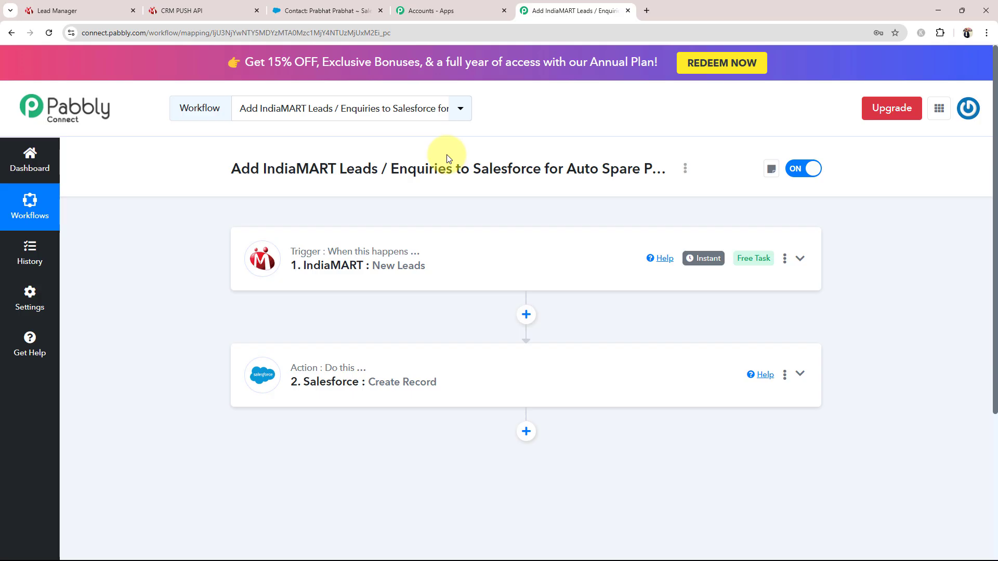